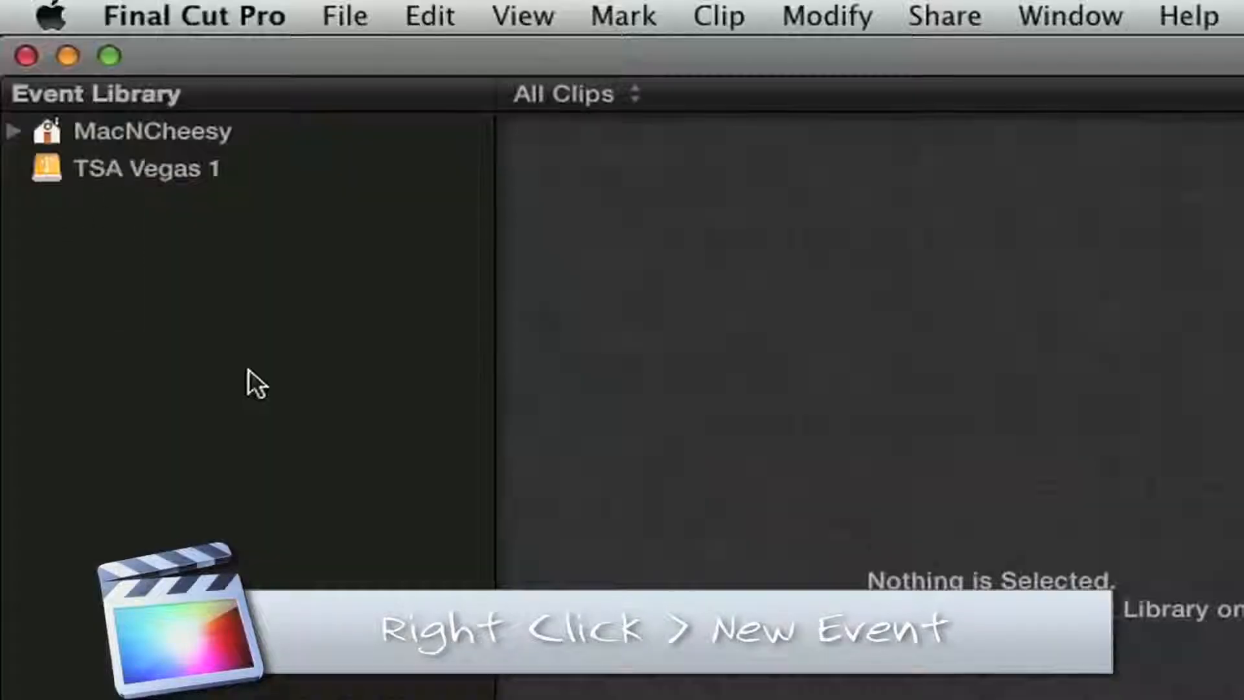
- Create a new event in the Event Library and name it "Fina Cut Tutorial"
{"action": "right_click", "coordinate": [84, 123]}
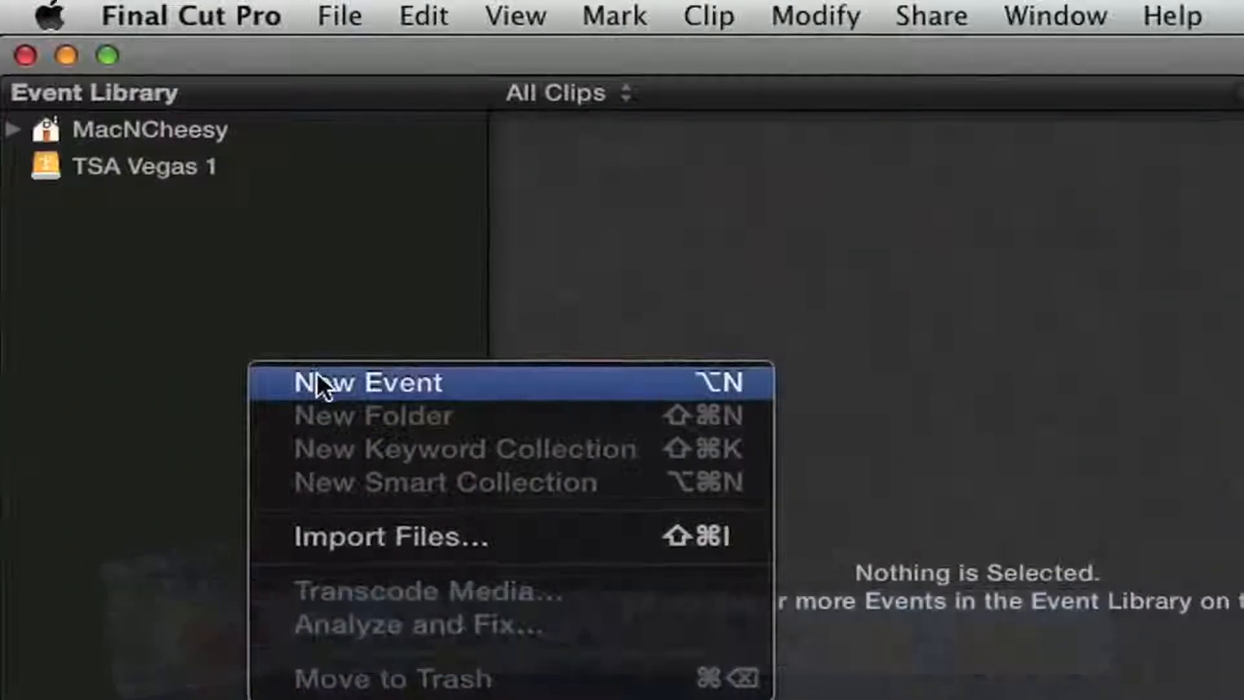
{"action": "left_click", "coordinate": [315, 379]}
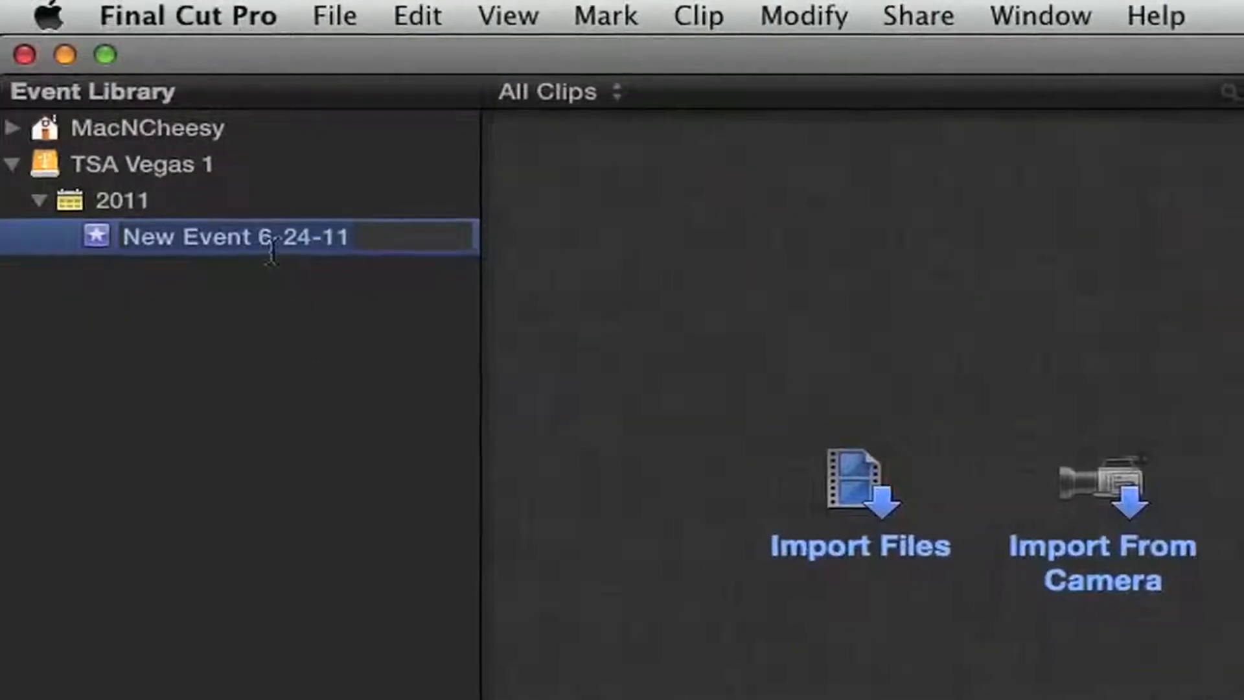
{"action": "type", "text": "Fina l"}
{"action": "key", "text": "BackSpace"}
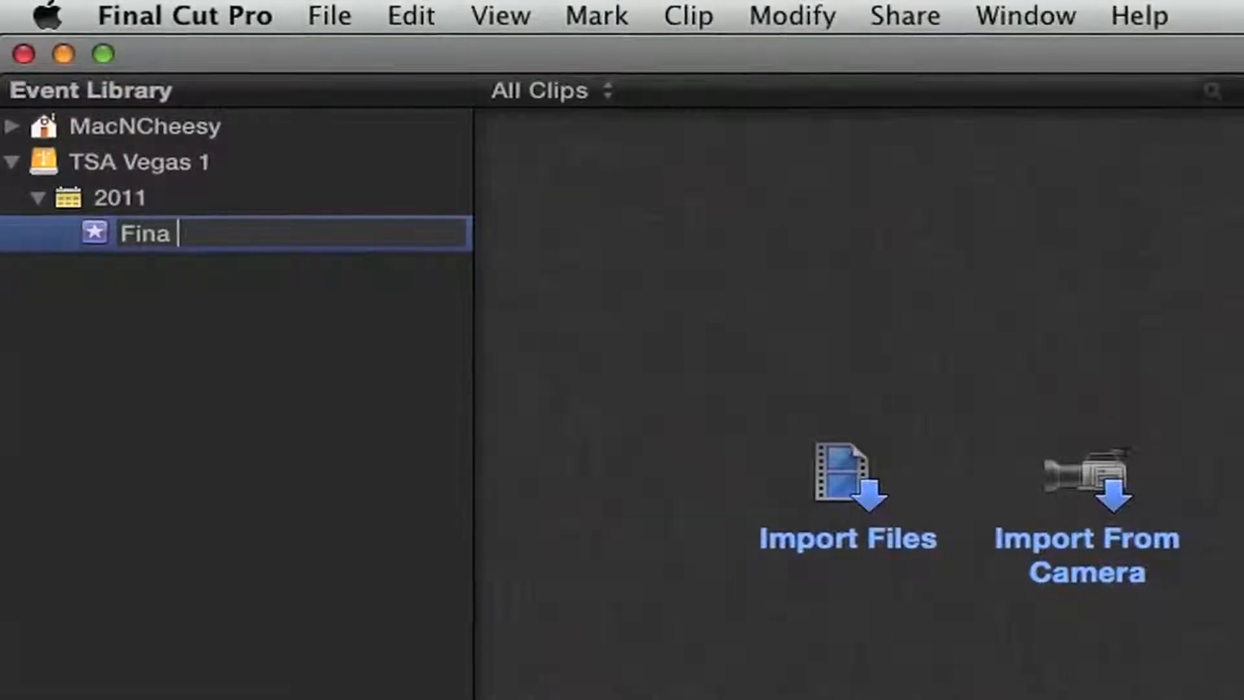
{"action": "type", "text": "Cut Tutorial"}
{"action": "key", "text": "Return"}
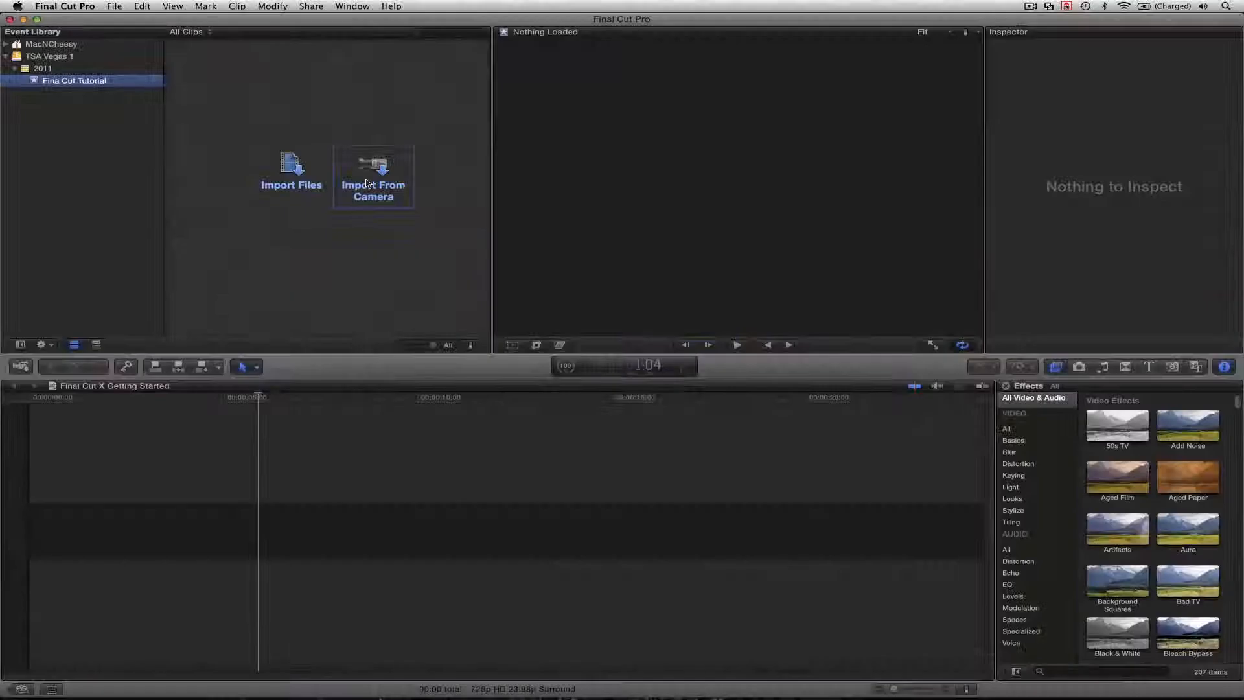
- Import the "Final Cut X Tutorial" folder from the TSA Vegas 1 drive into the existing "Fina Cut Tutorial" event
{"action": "left_click", "coordinate": [292, 180]}
{"action": "scroll", "coordinate": [598, 162], "scroll_direction": "down", "scroll_amount": 20}
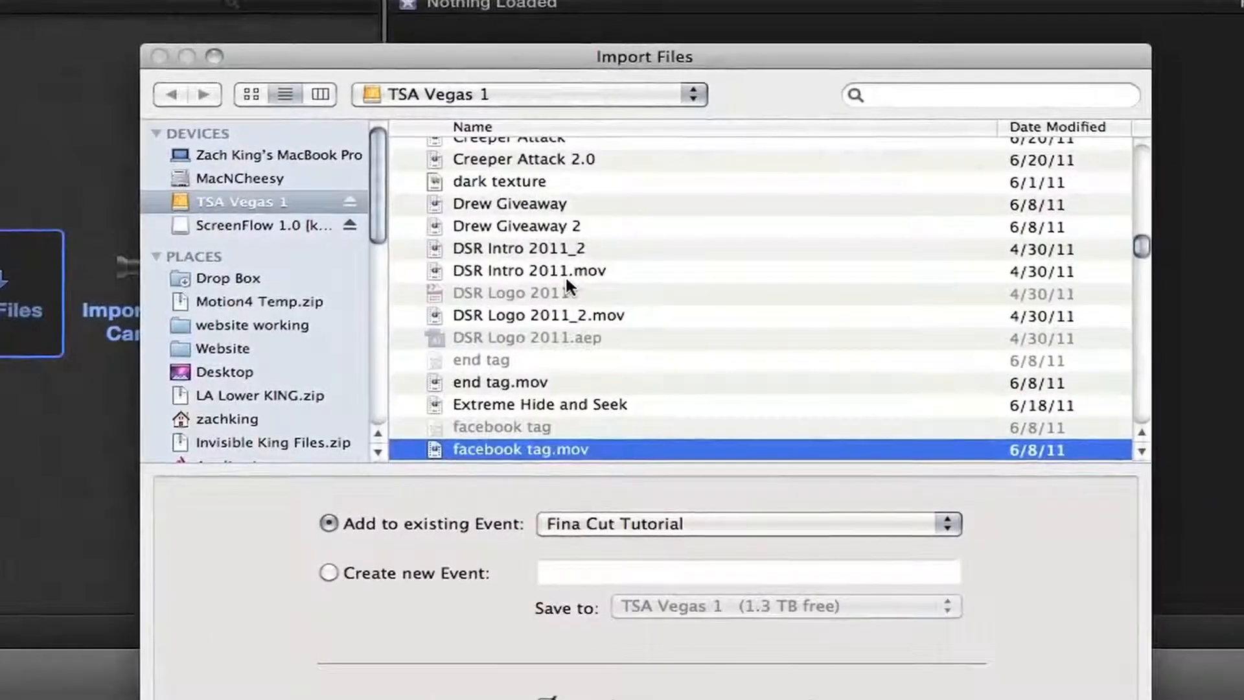
{"action": "scroll", "coordinate": [565, 271], "scroll_direction": "down", "scroll_amount": 4}
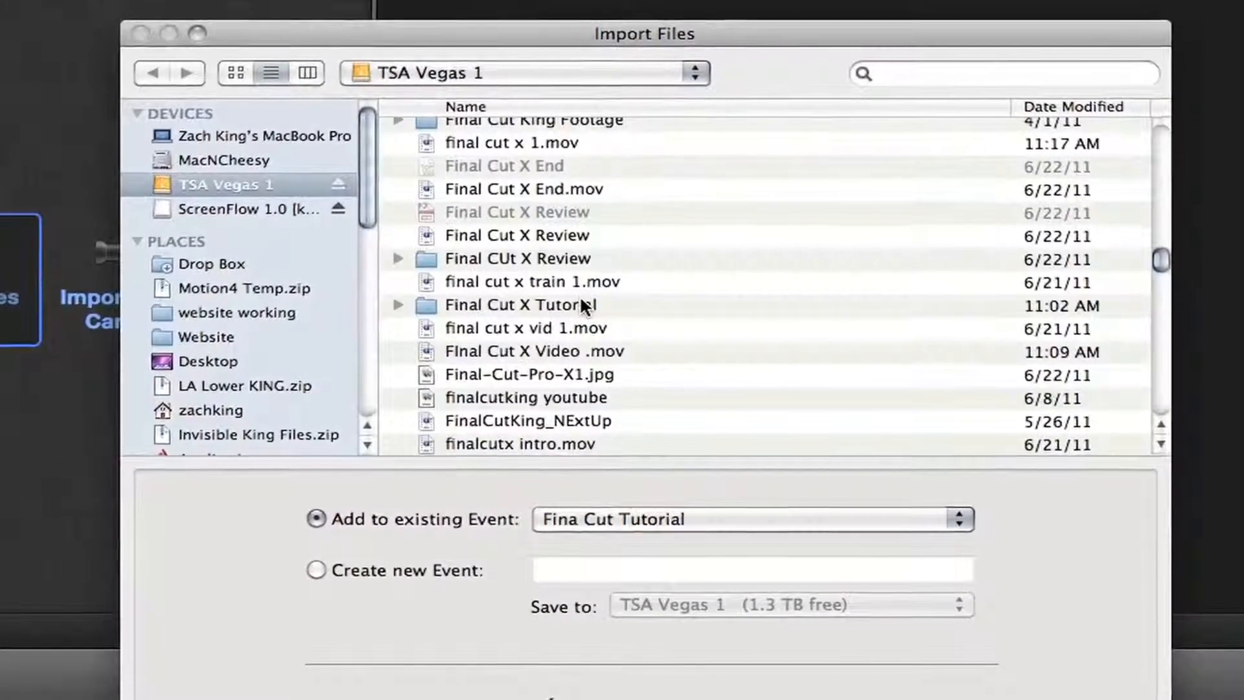
{"action": "left_click", "coordinate": [581, 307]}
{"action": "scroll", "coordinate": [583, 311], "scroll_direction": "up", "scroll_amount": 3}
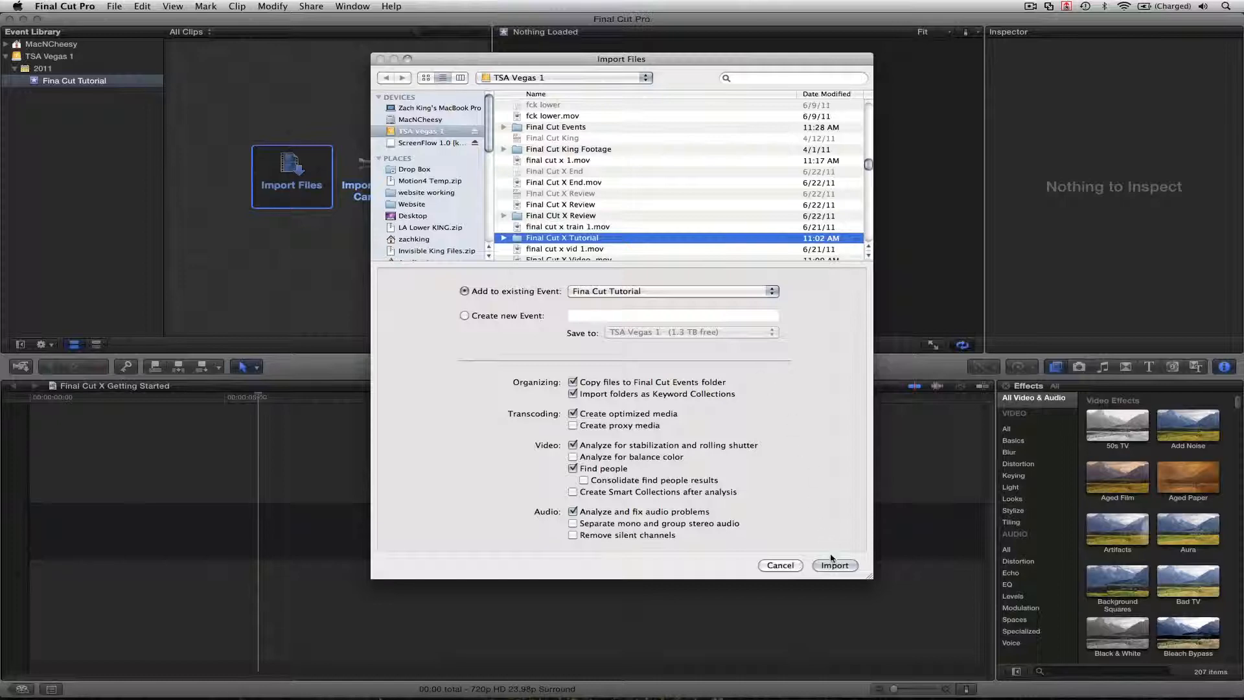
{"action": "left_click", "coordinate": [833, 567]}
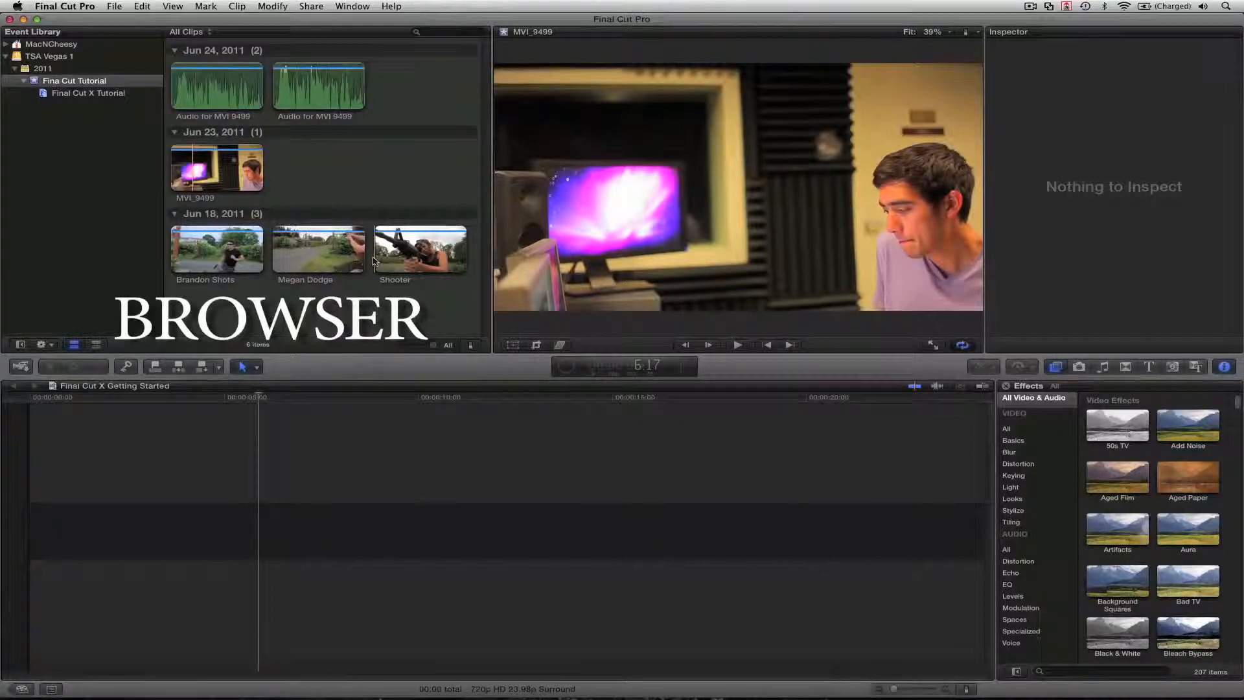
- Select the second audio clip and look through the photos, transitions, titles, generators and themes browsers, returning to the effects
{"action": "left_click", "coordinate": [332, 114]}
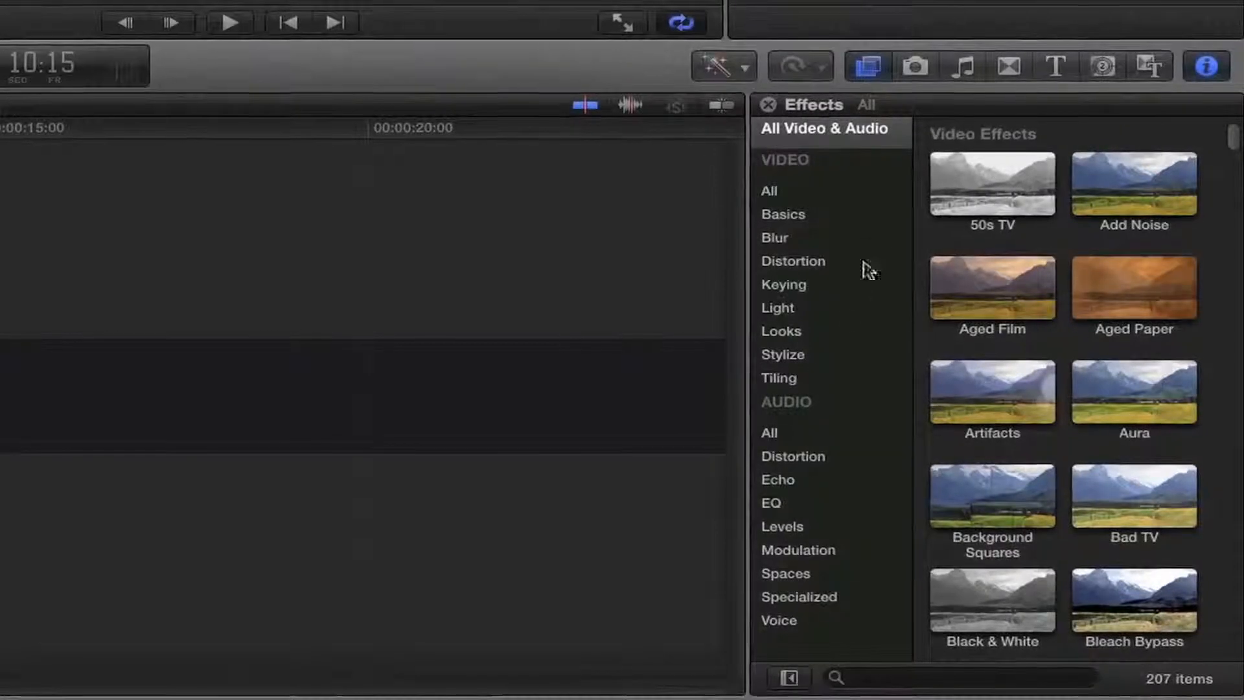
{"action": "left_click", "coordinate": [920, 64]}
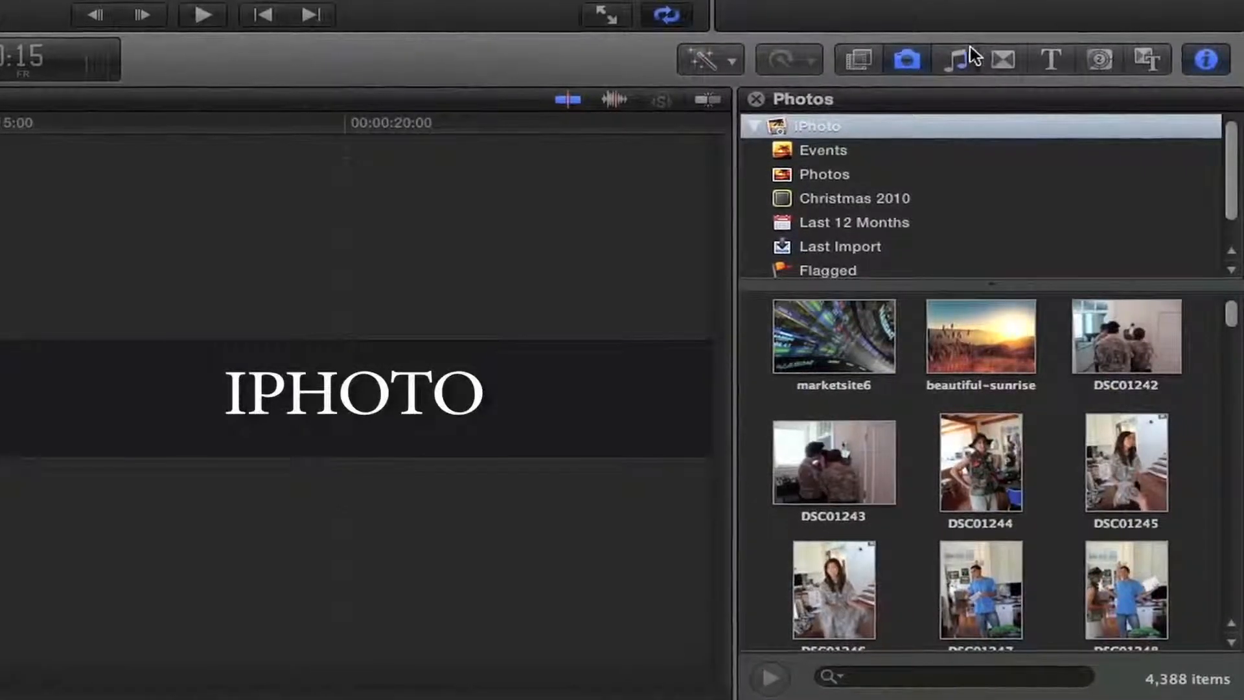
{"action": "left_click", "coordinate": [1004, 59]}
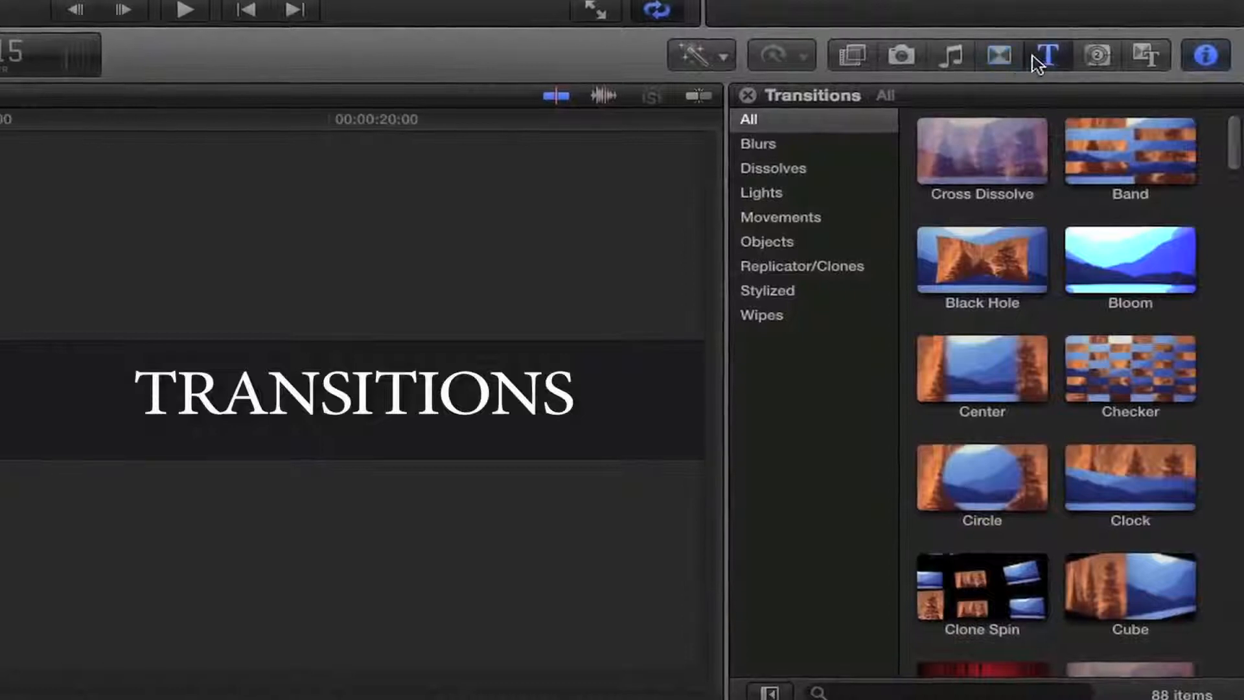
{"action": "left_click", "coordinate": [1045, 57]}
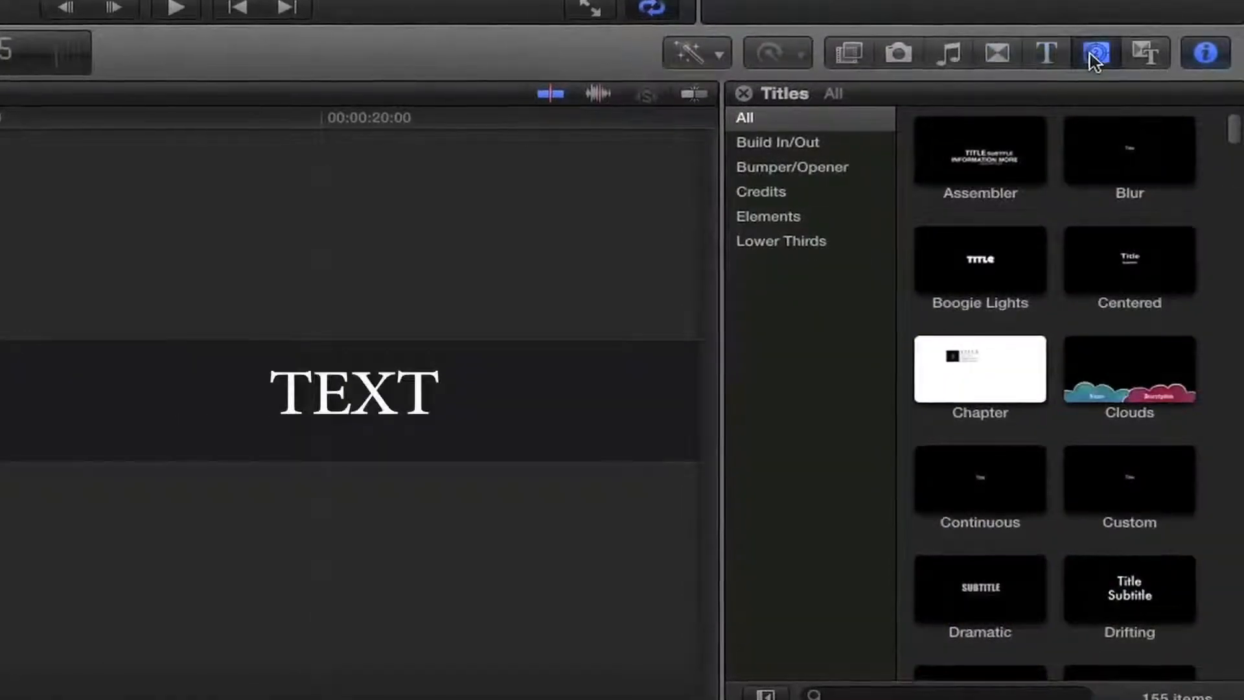
{"action": "left_click", "coordinate": [1095, 55]}
{"action": "left_click", "coordinate": [1145, 54]}
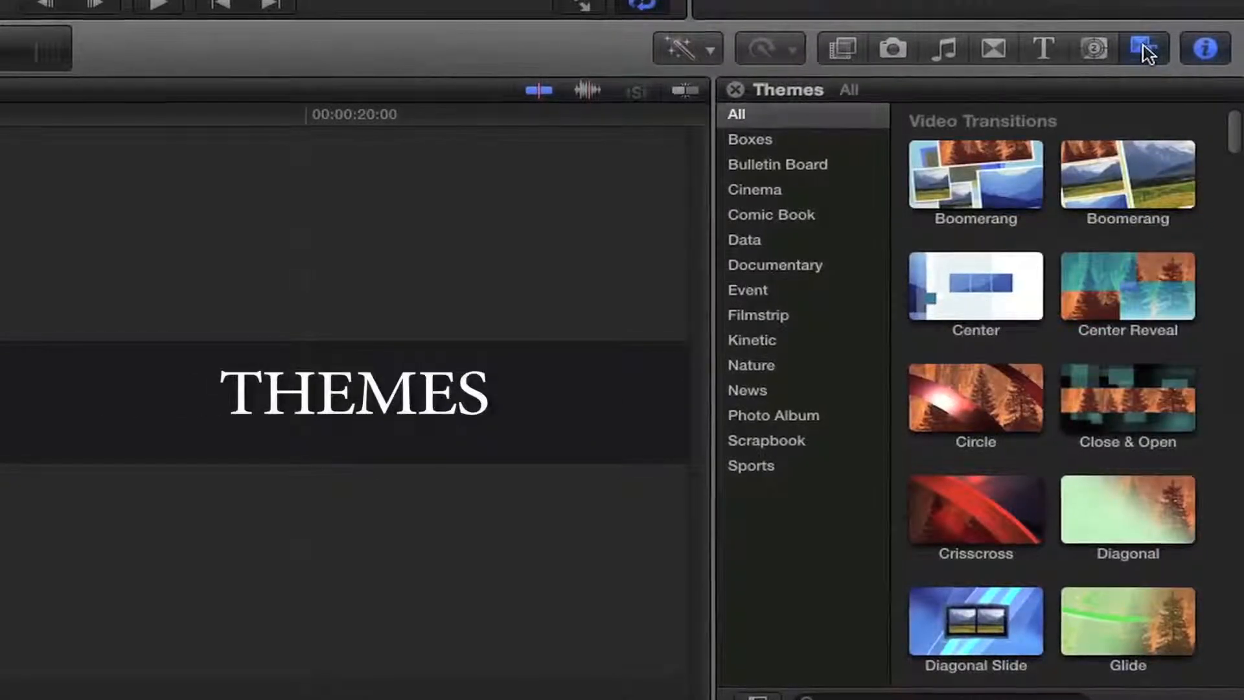
{"action": "left_click", "coordinate": [842, 48]}
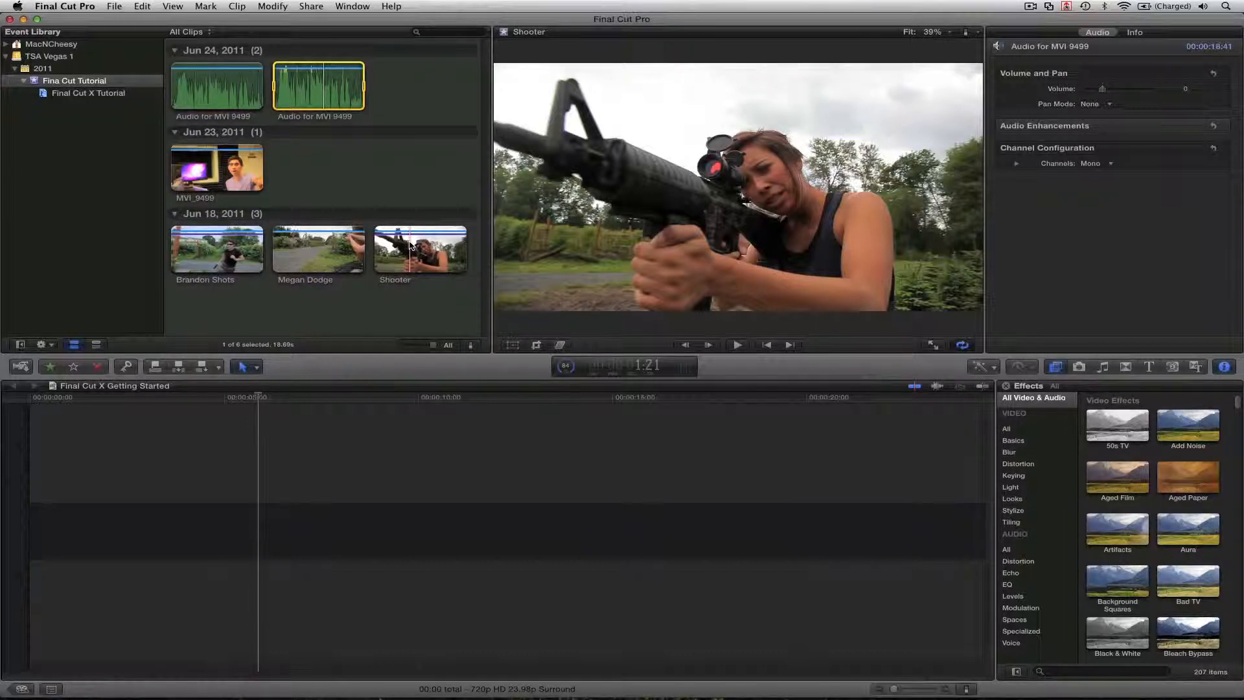
- Play back part of the MVI_9499 video clip and check the first "Audio for MVI 9499" clip
{"action": "left_click", "coordinate": [182, 188]}
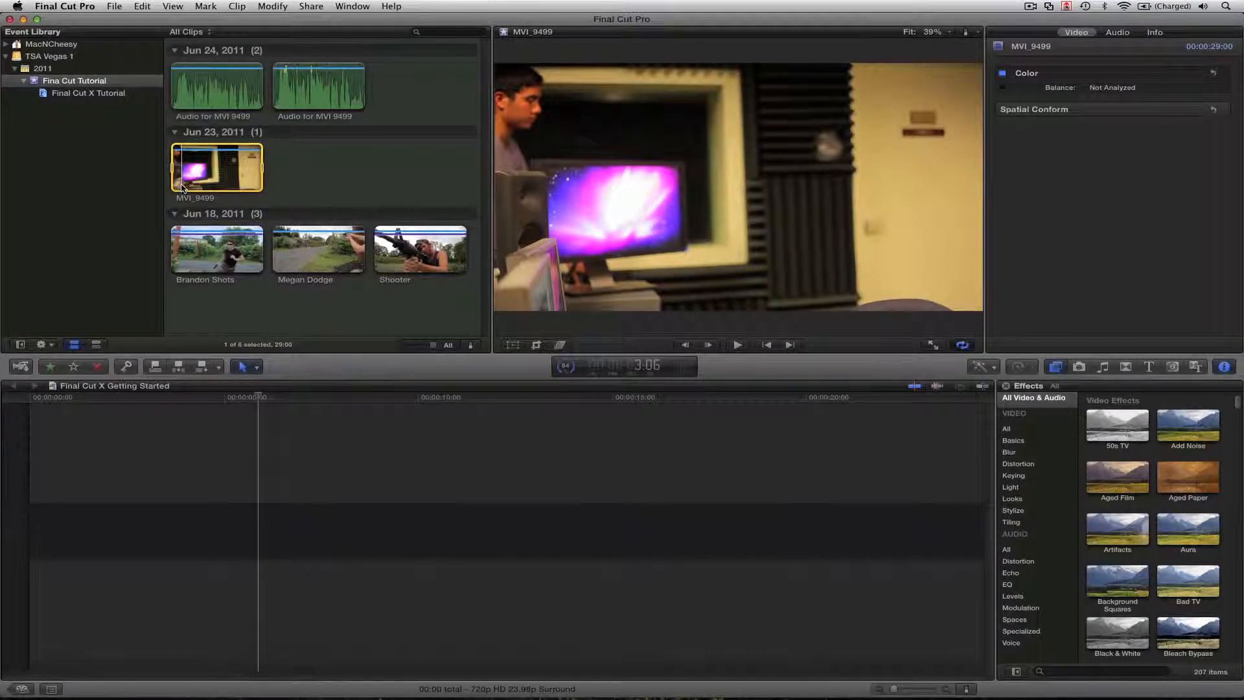
{"action": "key", "text": "space"}
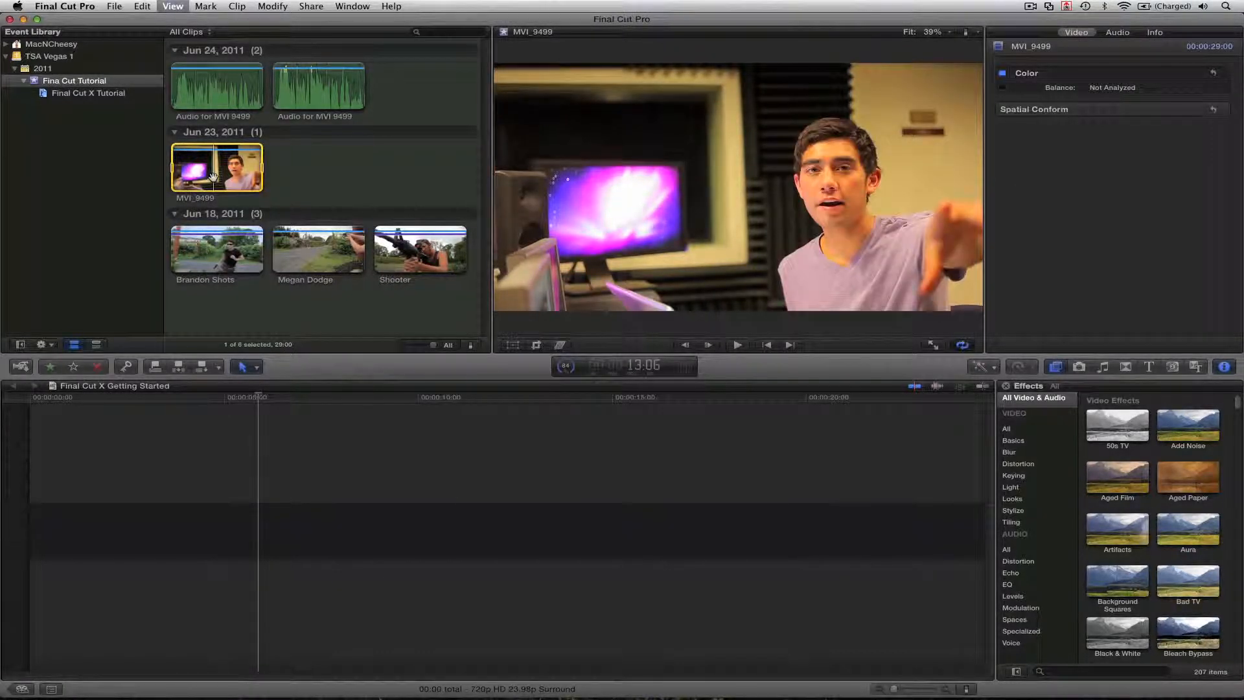
{"action": "key", "text": "space"}
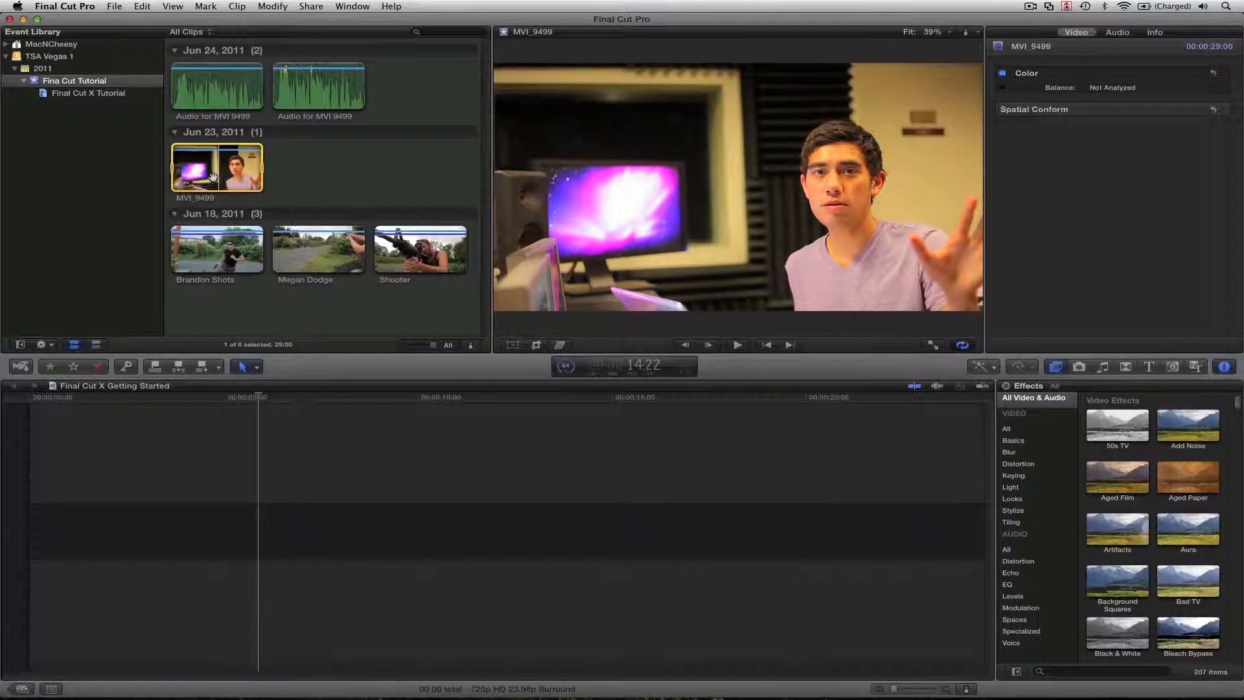
{"action": "left_click", "coordinate": [201, 91]}
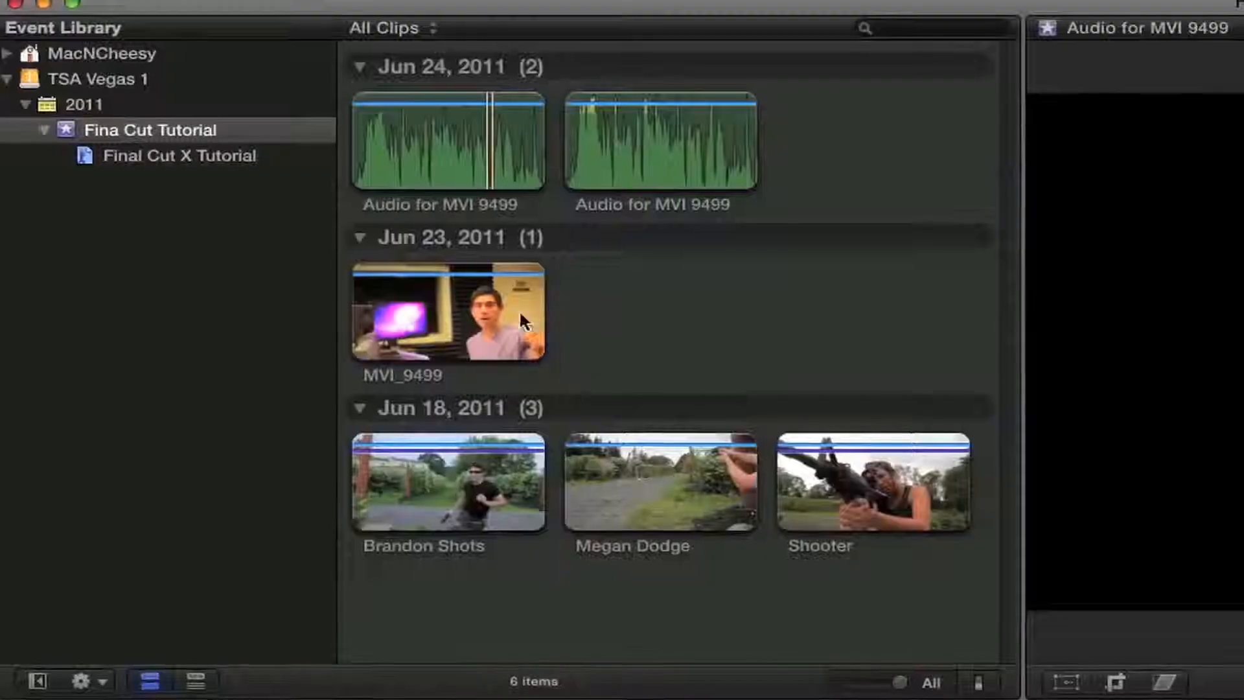
- Synchronize the MVI_9499 video clip with the first "Audio for MVI 9499" clip
{"action": "left_click", "coordinate": [232, 164]}
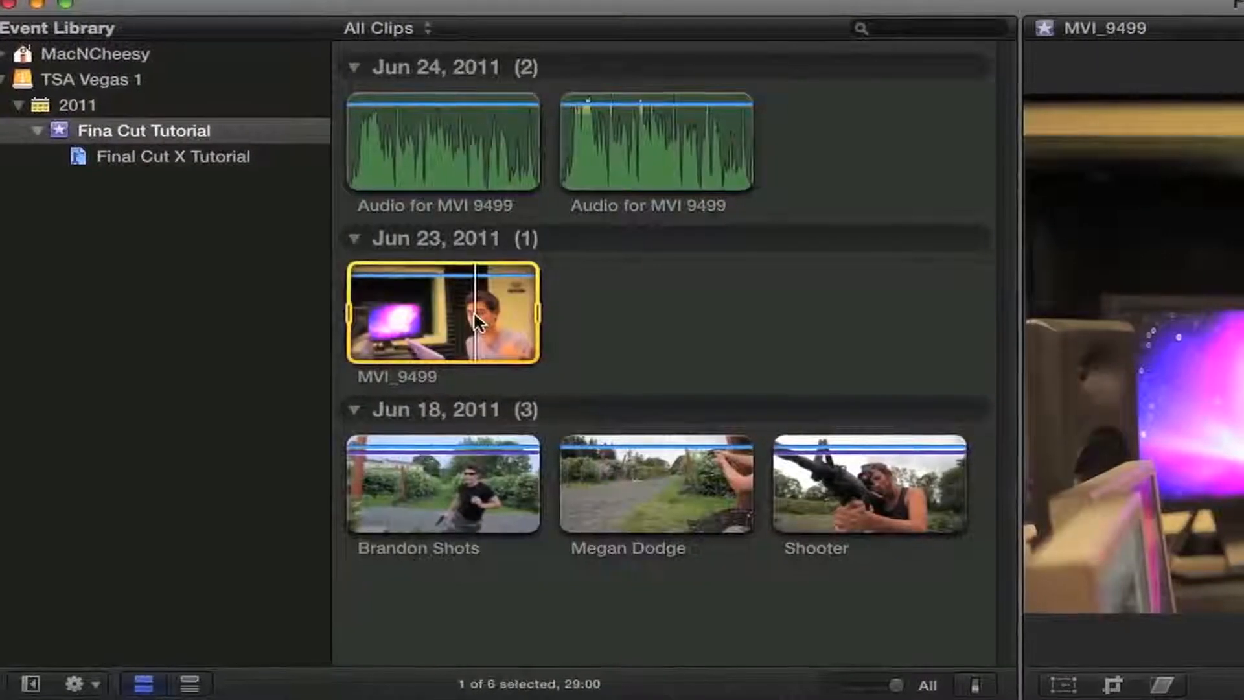
{"action": "left_click", "coordinate": [455, 143], "text": "super"}
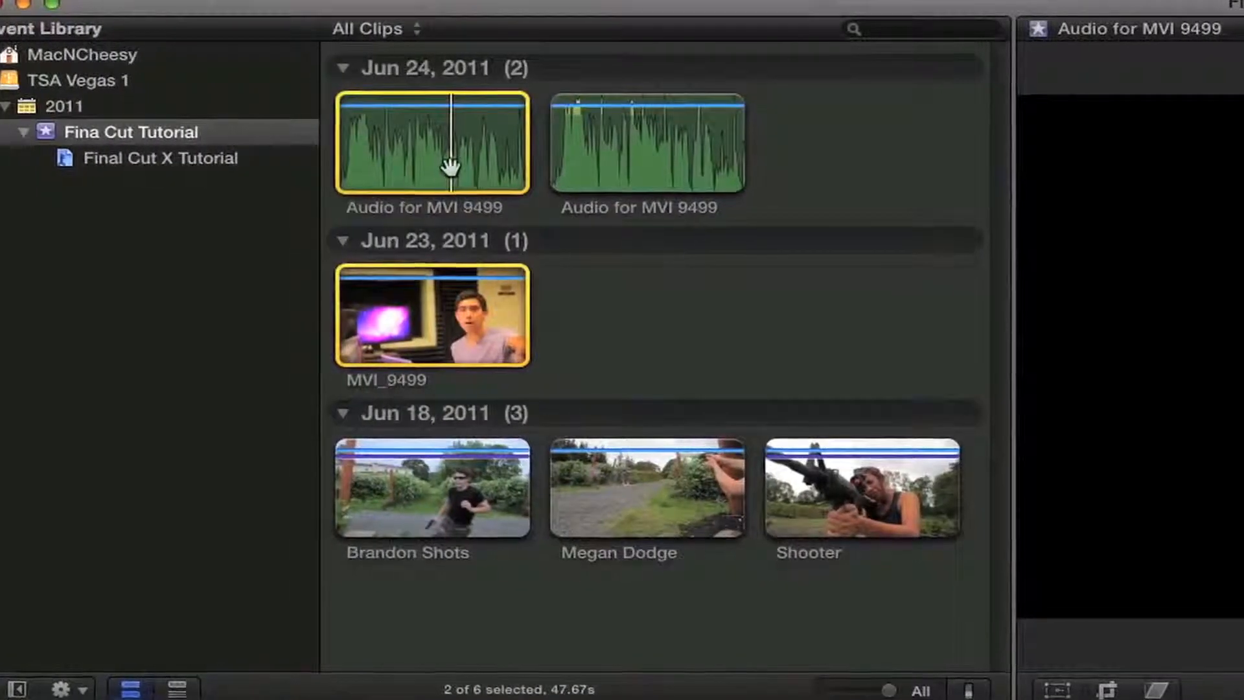
{"action": "right_click", "coordinate": [427, 315]}
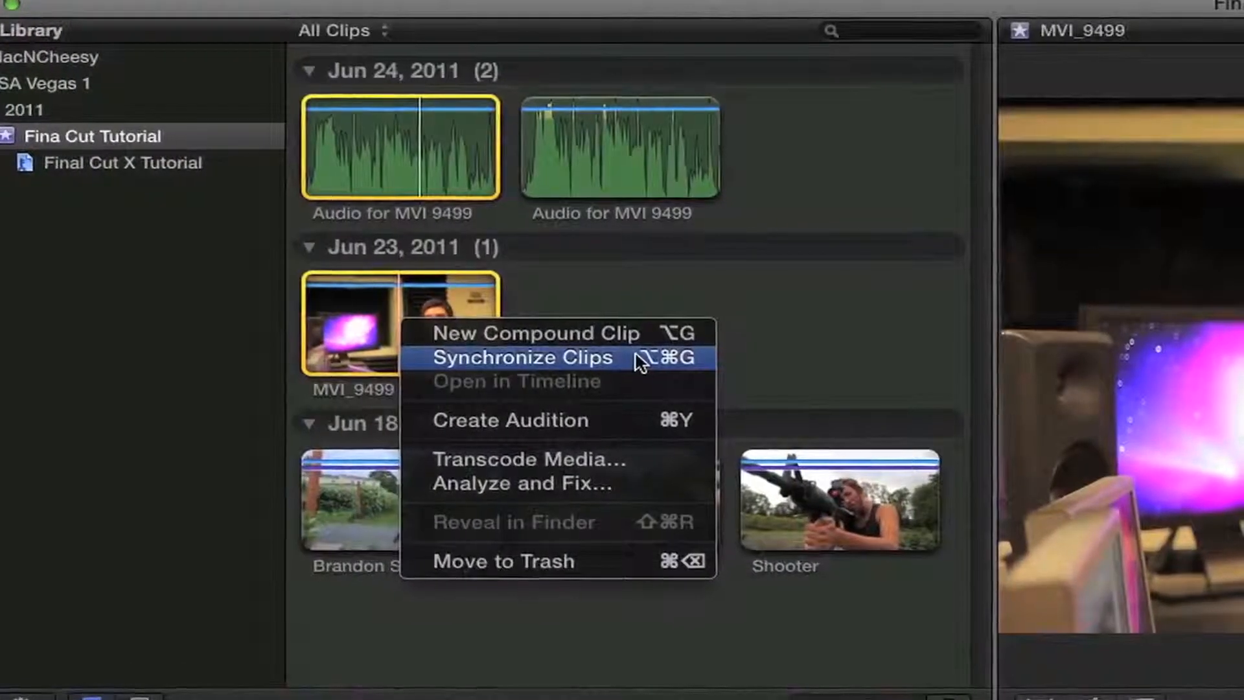
{"action": "left_click", "coordinate": [642, 355]}
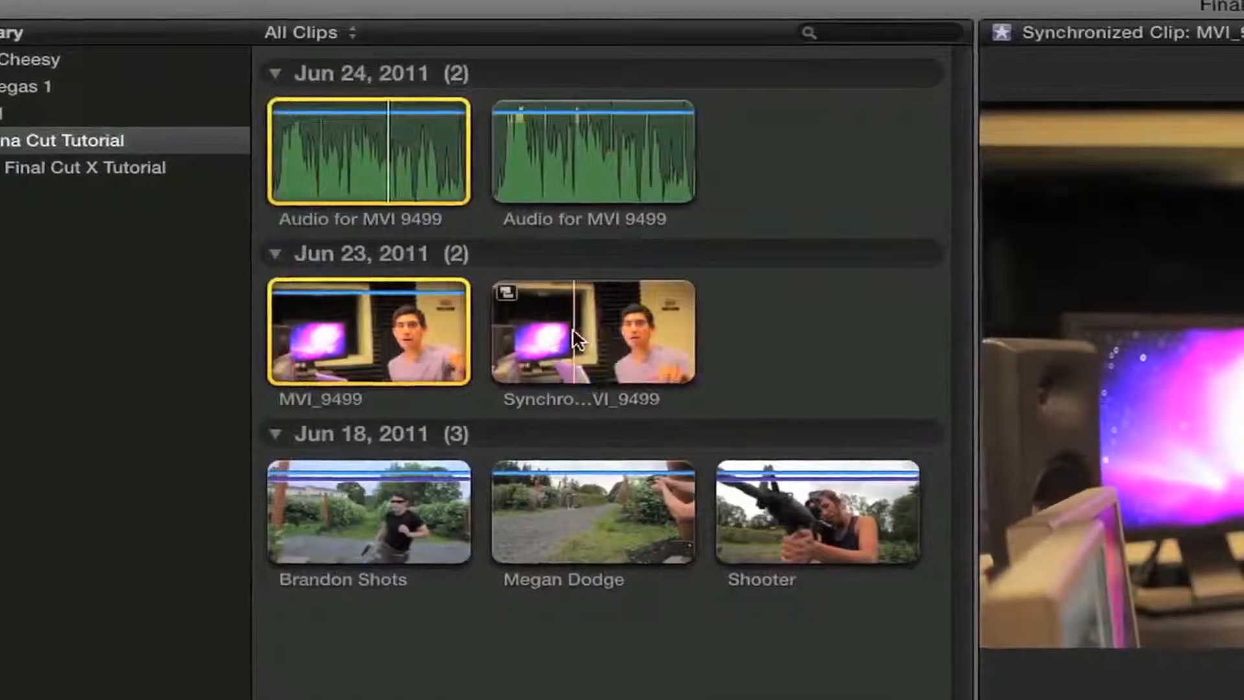
- Play the synchronized MVI_9499 clip to check its audio, and clear the selection
{"action": "left_click", "coordinate": [597, 346]}
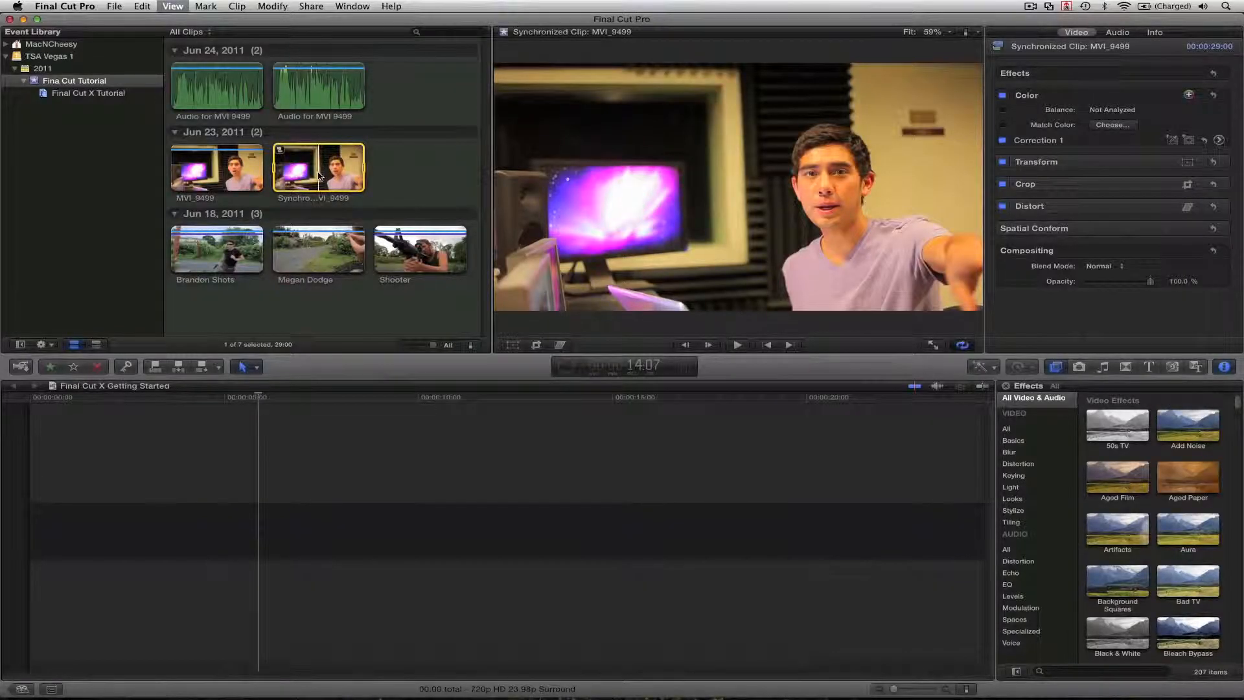
{"action": "key", "text": "space"}
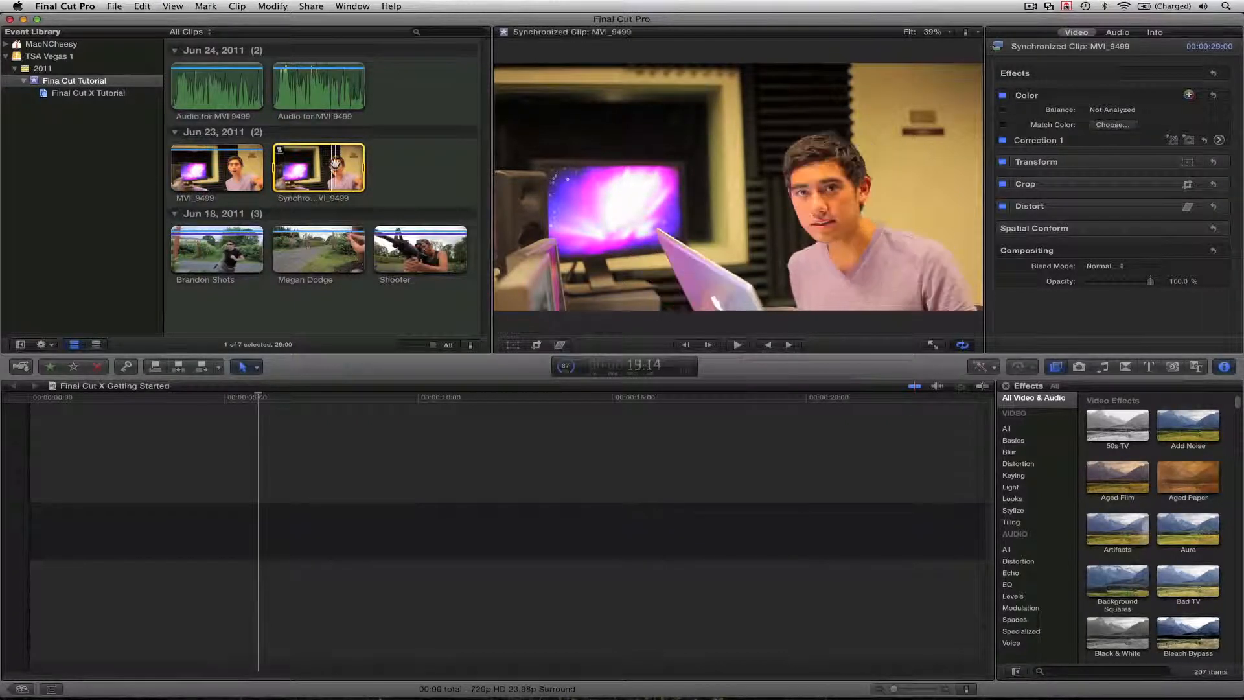
{"action": "left_click", "coordinate": [353, 304]}
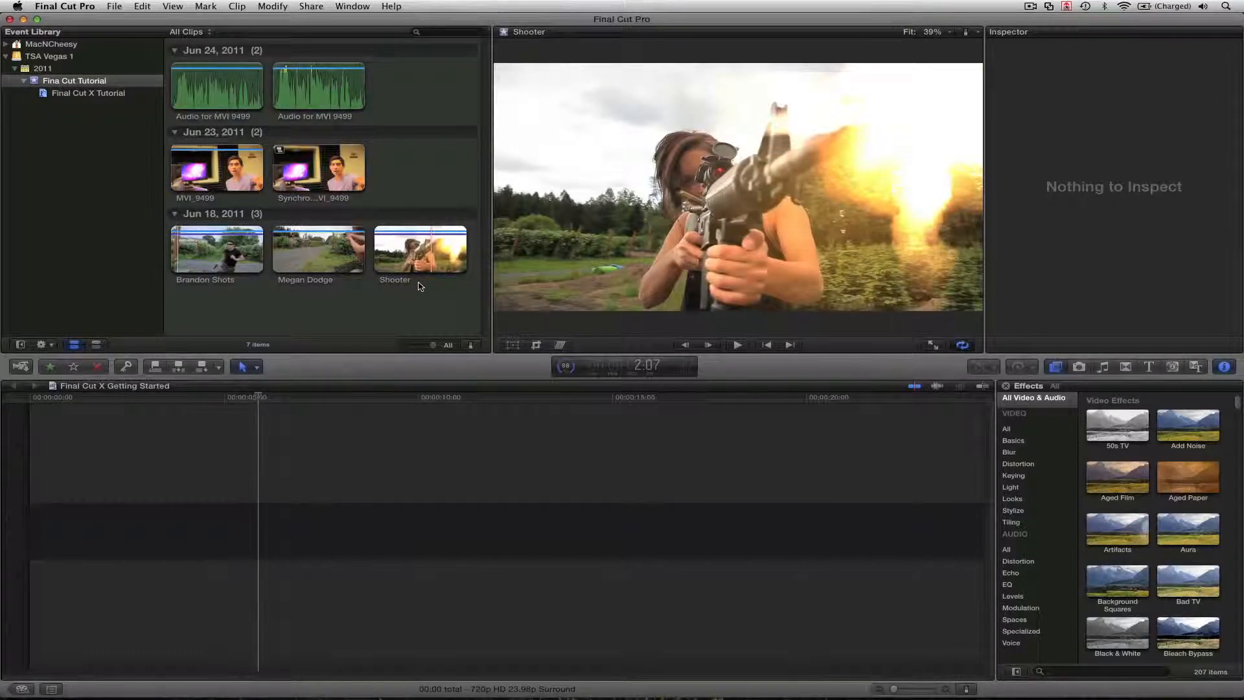
- Preview the first Jun 18 clip and mark it as Favorite, and mark the second Jun 18 clip as Rejected
{"action": "left_click", "coordinate": [228, 254]}
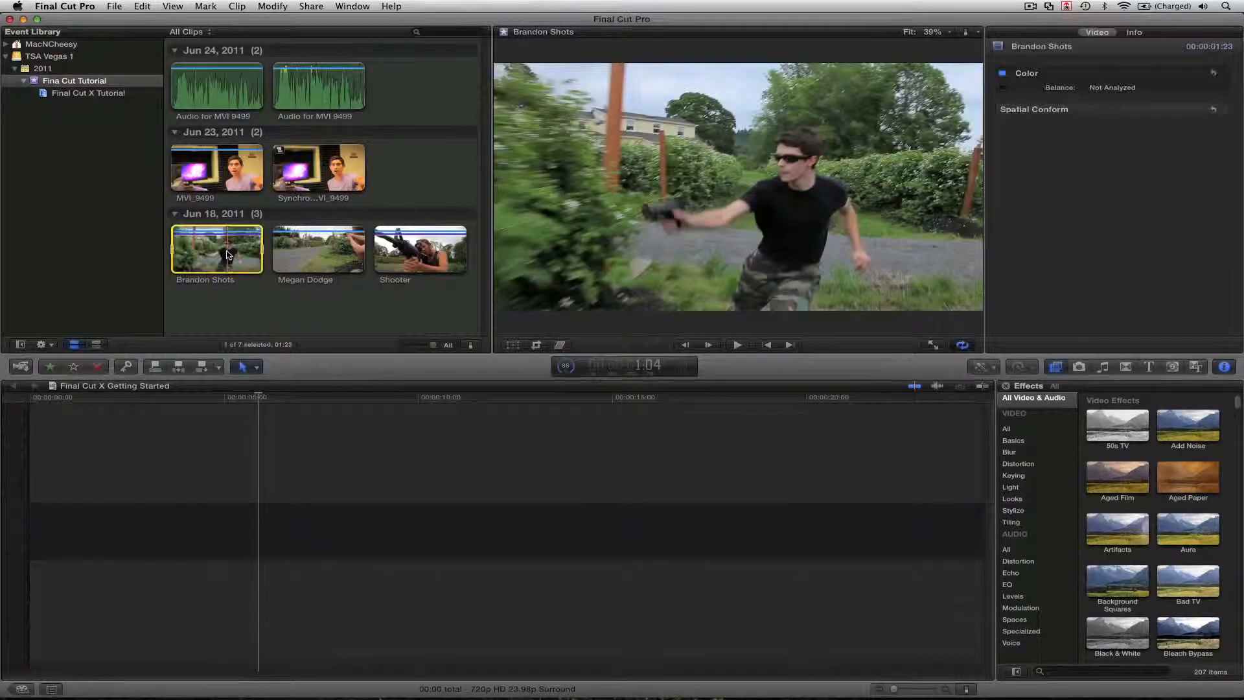
{"action": "key", "text": "space"}
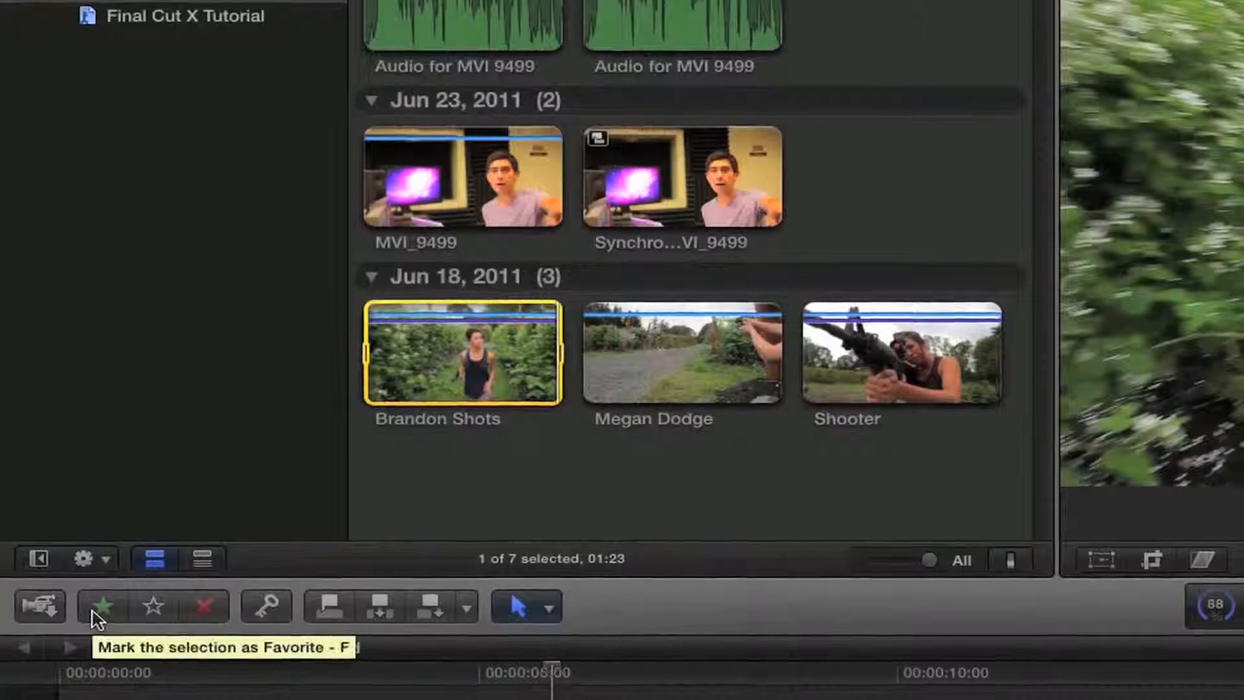
{"action": "left_click", "coordinate": [47, 371]}
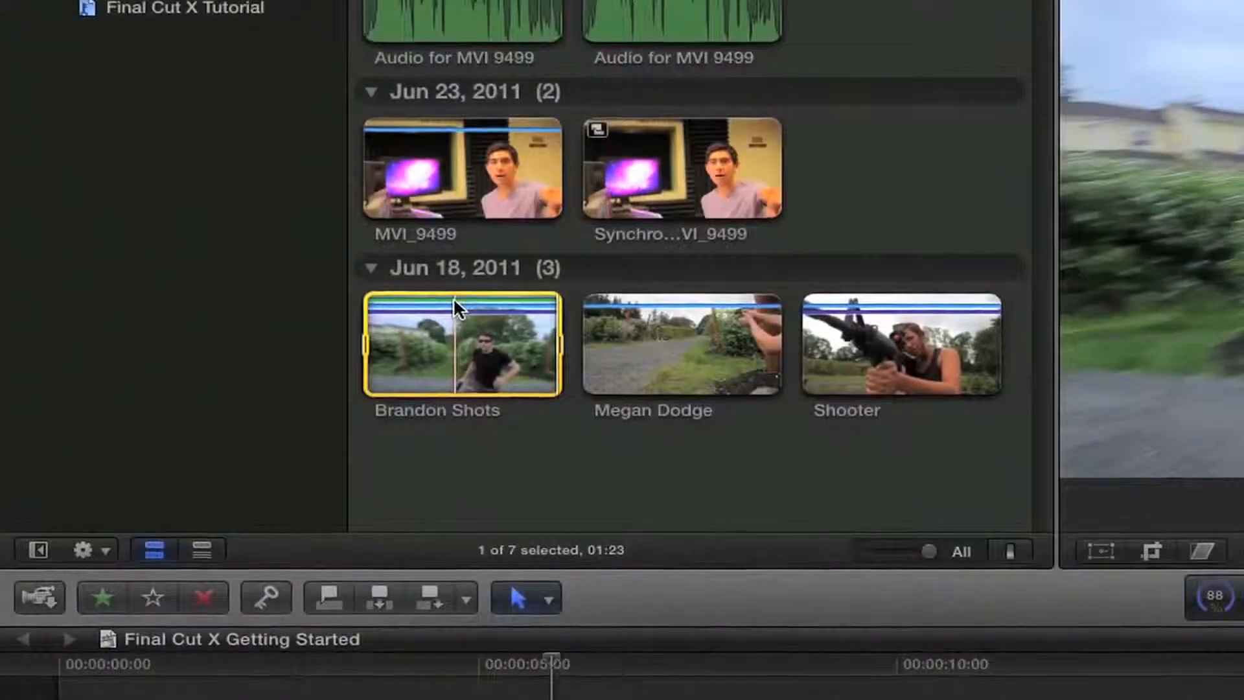
{"action": "left_click", "coordinate": [646, 347]}
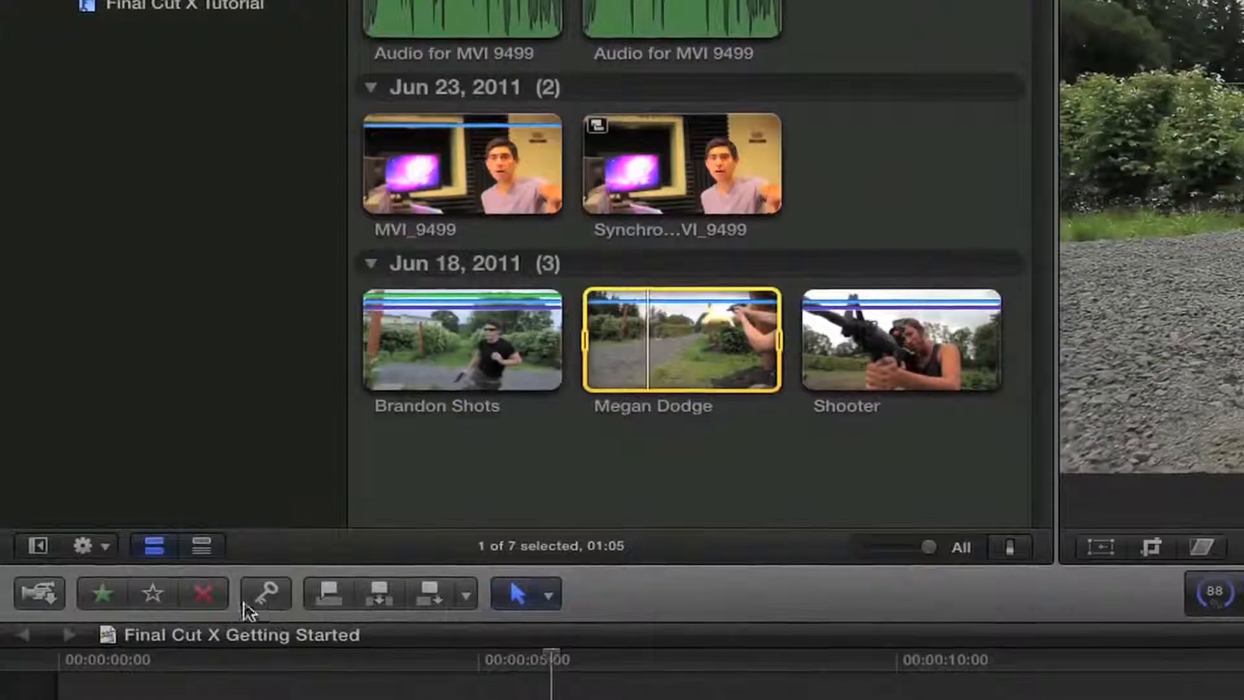
{"action": "left_click", "coordinate": [214, 606]}
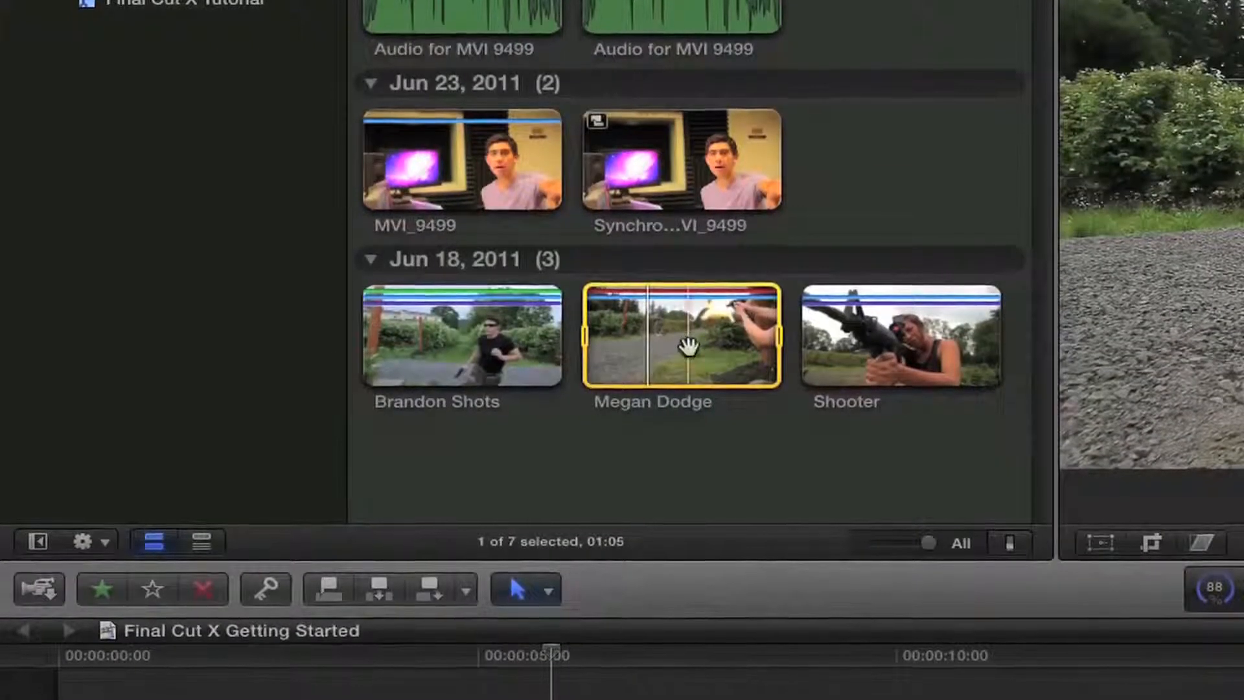
- Remove the ratings from the second and first Jun 18 clips
{"action": "left_click", "coordinate": [883, 358]}
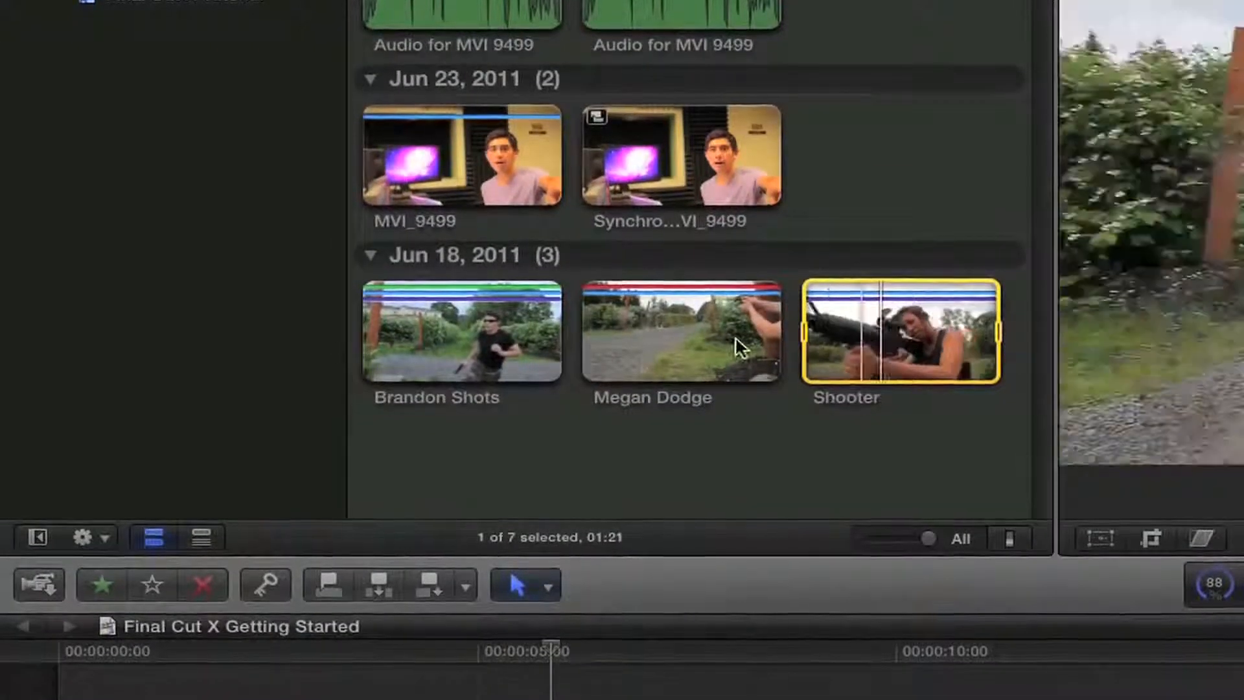
{"action": "left_click", "coordinate": [742, 345]}
{"action": "left_click", "coordinate": [156, 586]}
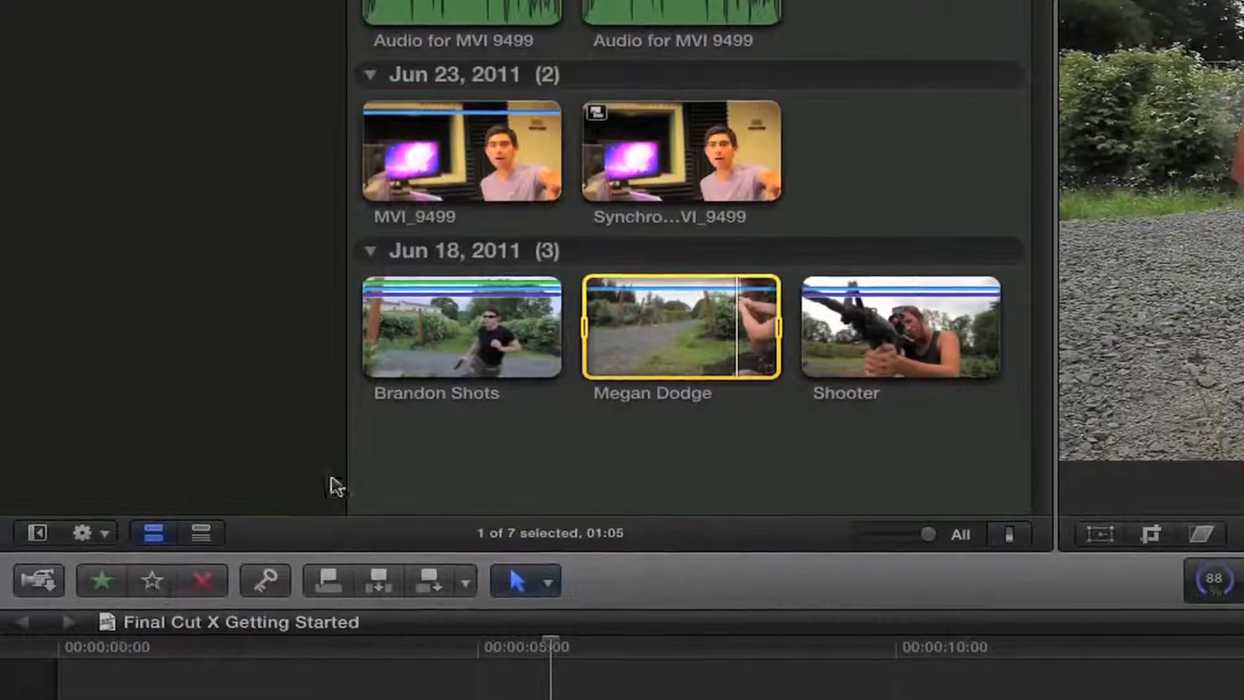
{"action": "left_click", "coordinate": [435, 308]}
{"action": "left_click", "coordinate": [152, 589]}
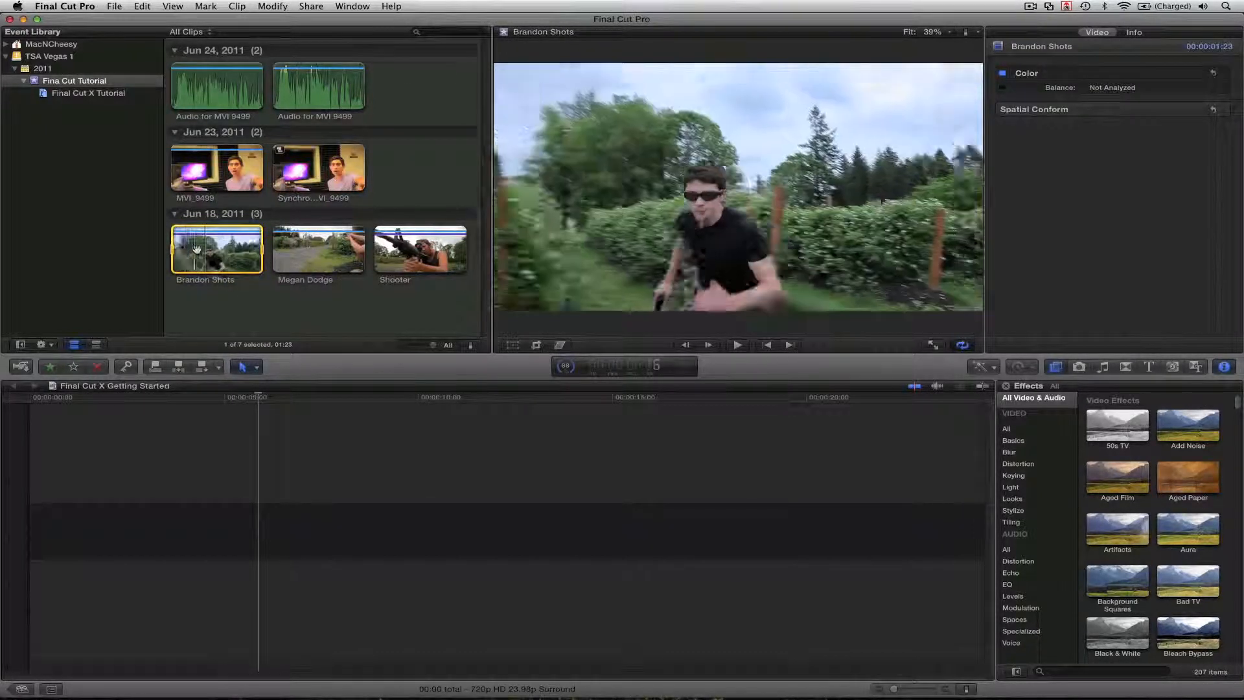
- Add the first Jun 18 clip to the start of the primary storyline in the "Final Cut X Getting Started" project
{"action": "left_click_drag", "start_coordinate": [210, 249], "coordinate": [104, 475]}
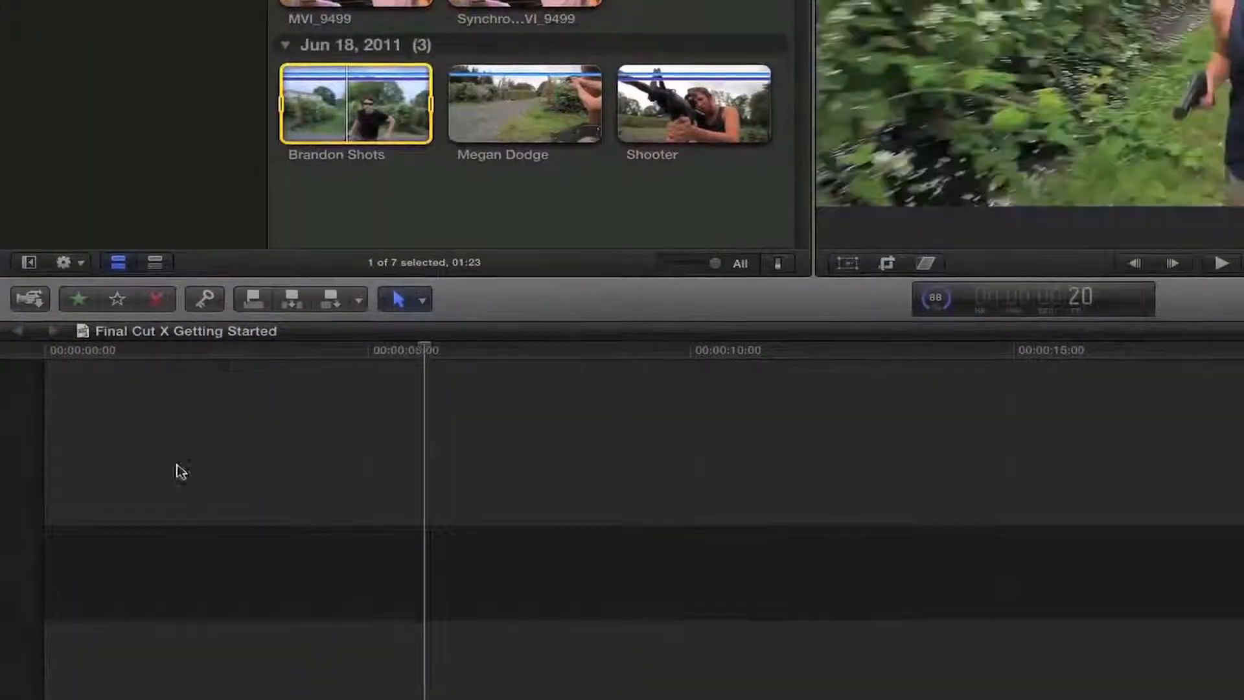
{"action": "left_click_drag", "start_coordinate": [167, 466], "coordinate": [167, 467]}
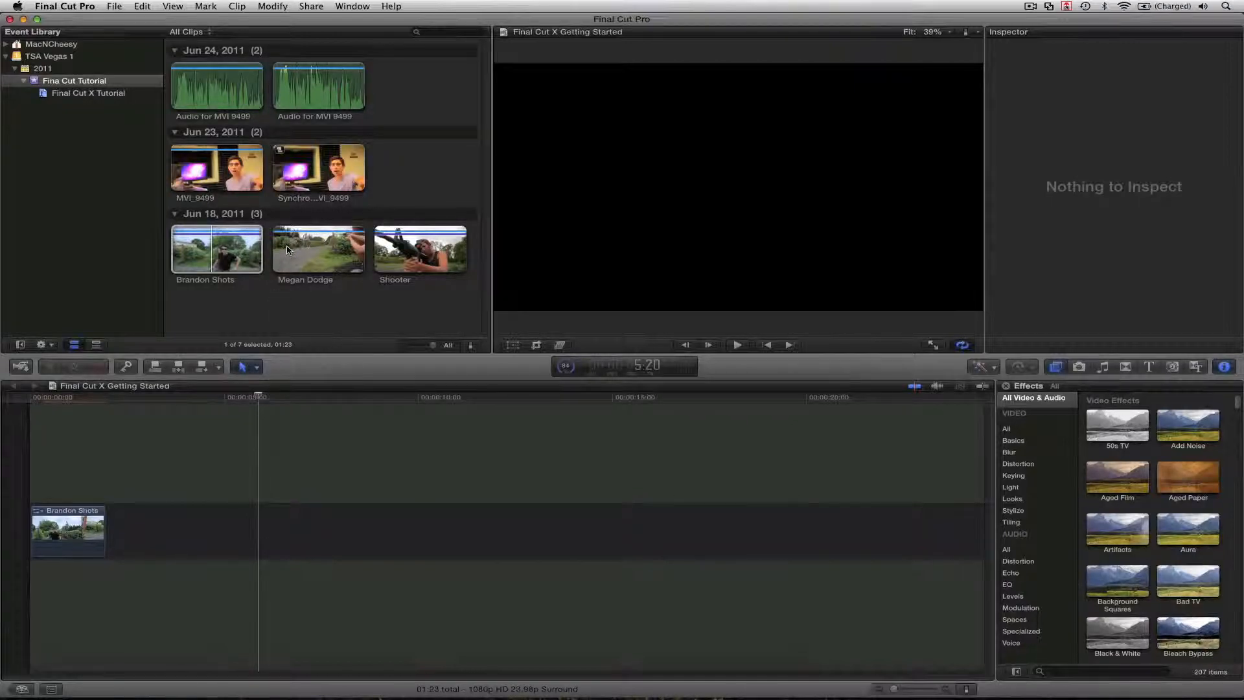
- Mark an out point in the second Jun 18 clip so that its selected range lasts 01:03
{"action": "left_click", "coordinate": [288, 250]}
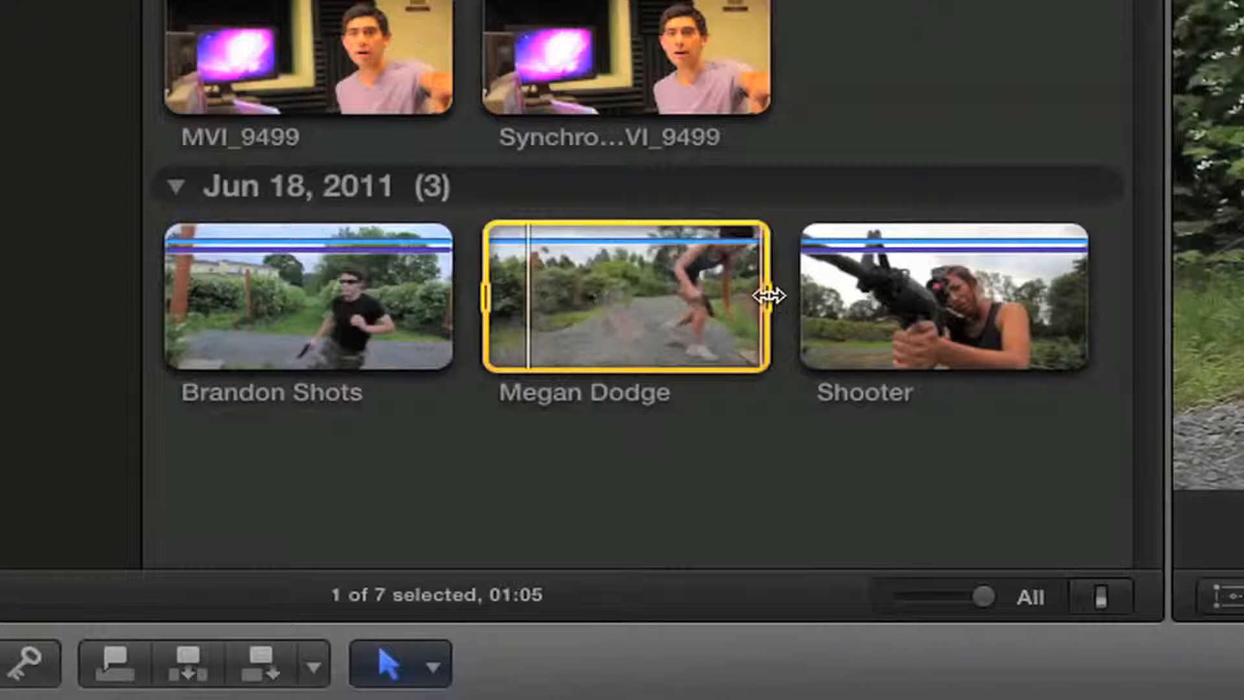
{"action": "left_click_drag", "start_coordinate": [767, 294], "coordinate": [728, 297]}
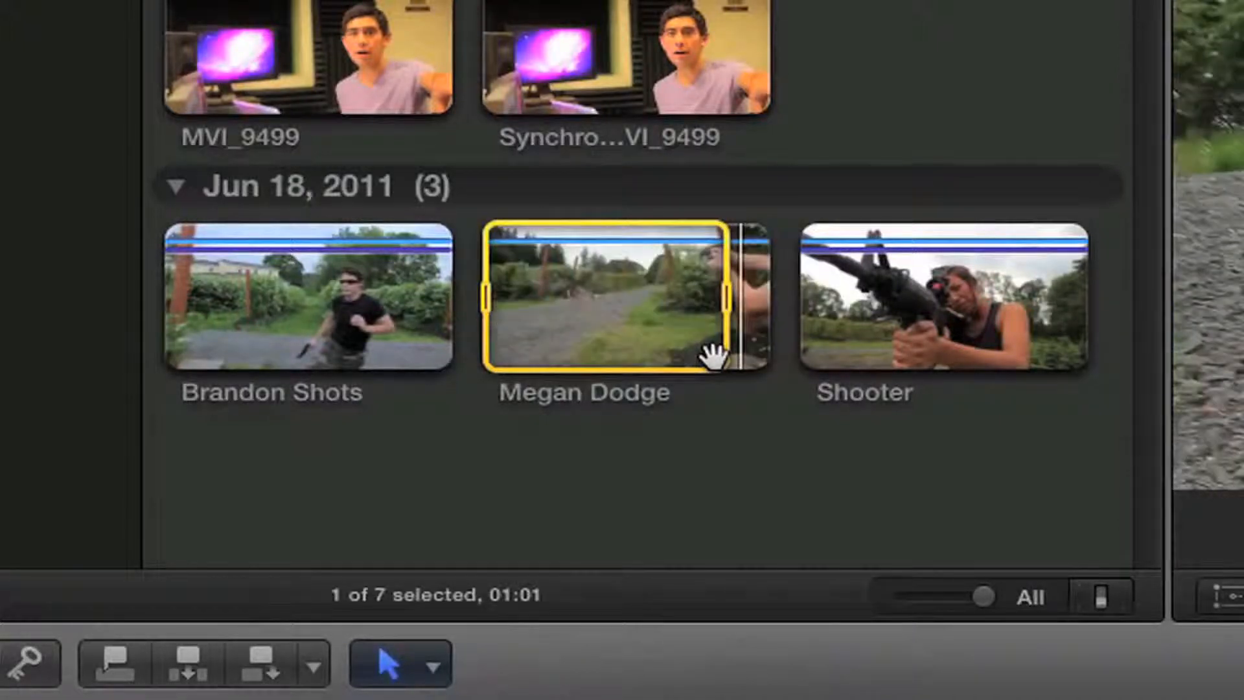
{"action": "key", "text": "o"}
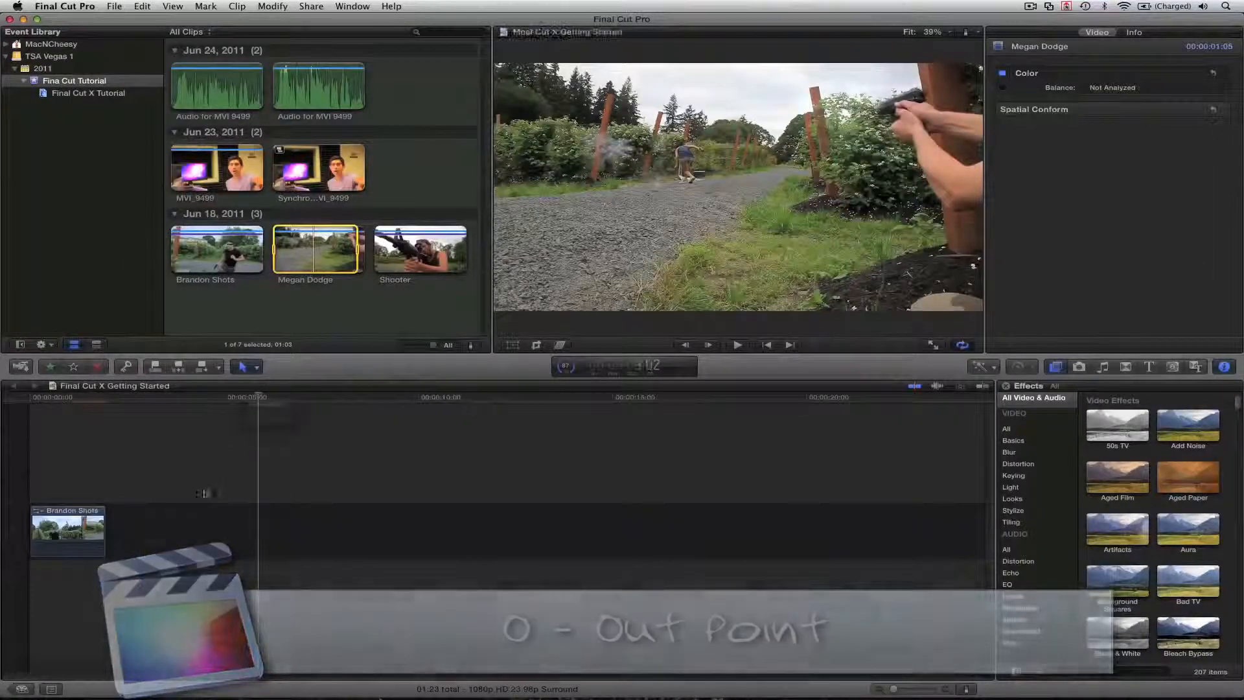
{"action": "mouse_move", "coordinate": [313, 244]}
{"action": "left_mouse_down"}
{"action": "mouse_move", "coordinate": [189, 510]}
{"action": "mouse_move", "coordinate": [299, 253]}
{"action": "left_mouse_up"}
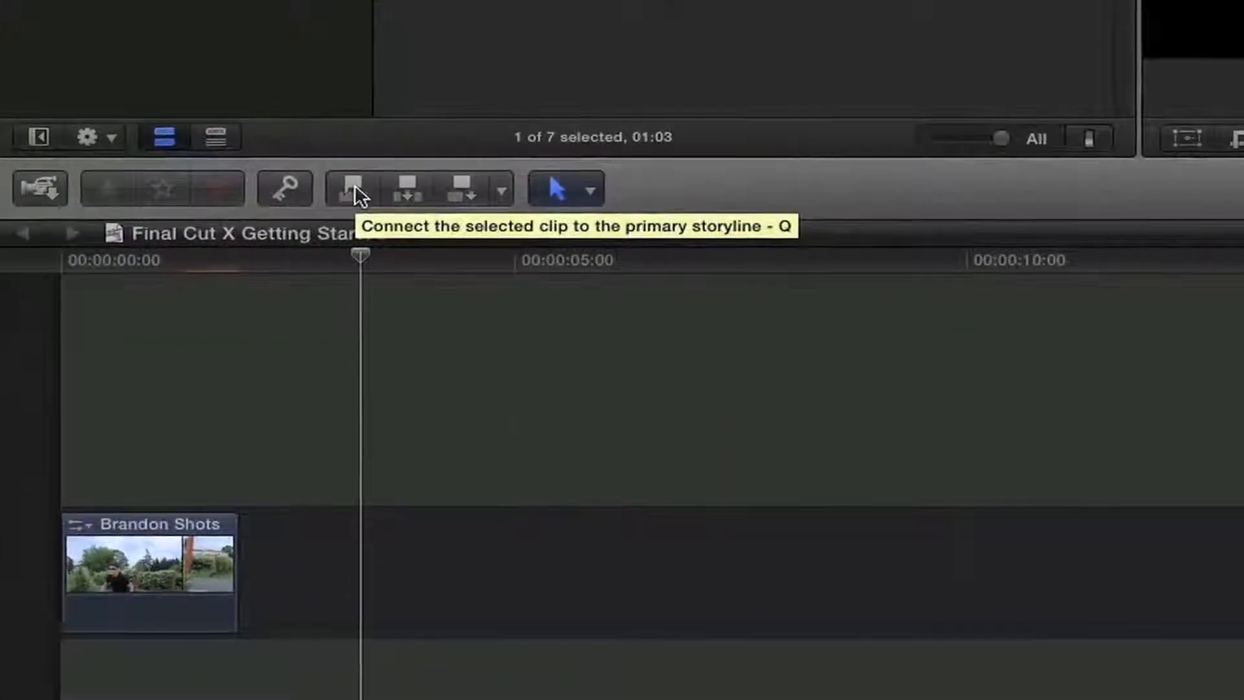
- Connect the second Jun 18 clip's selected range above the primary storyline at two overlapping playhead positions beyond the first clip
{"action": "left_click", "coordinate": [355, 187]}
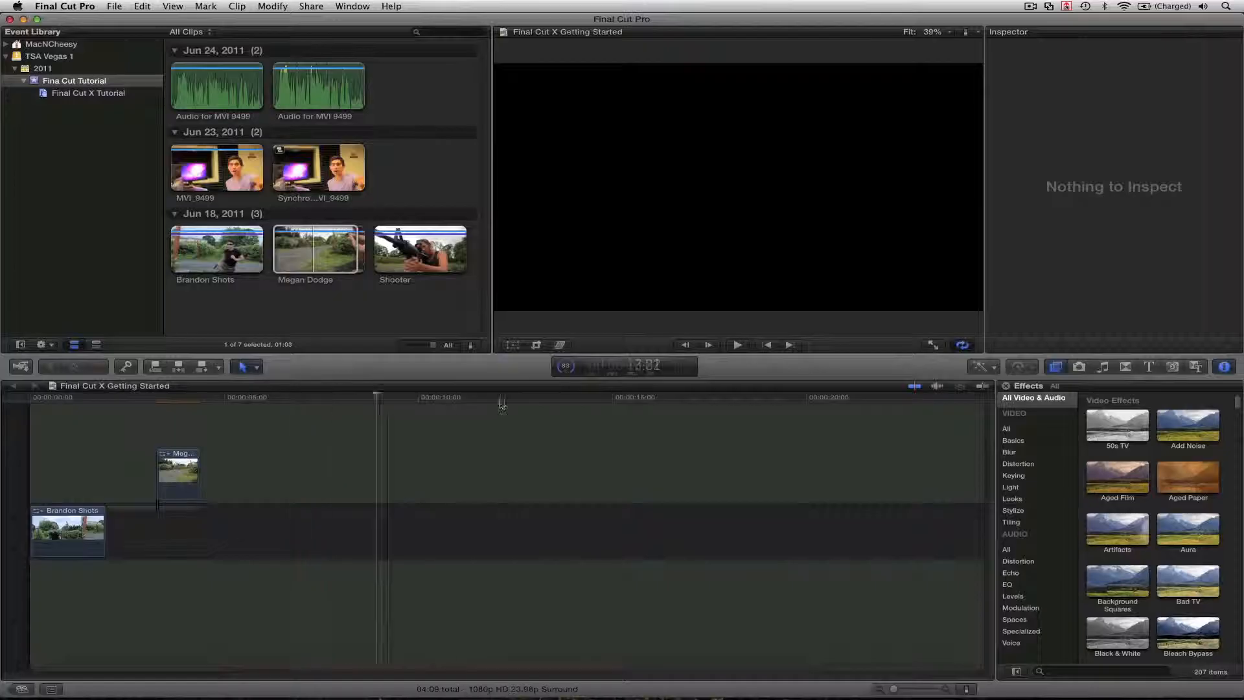
{"action": "left_click_drag", "start_coordinate": [500, 404], "coordinate": [460, 400]}
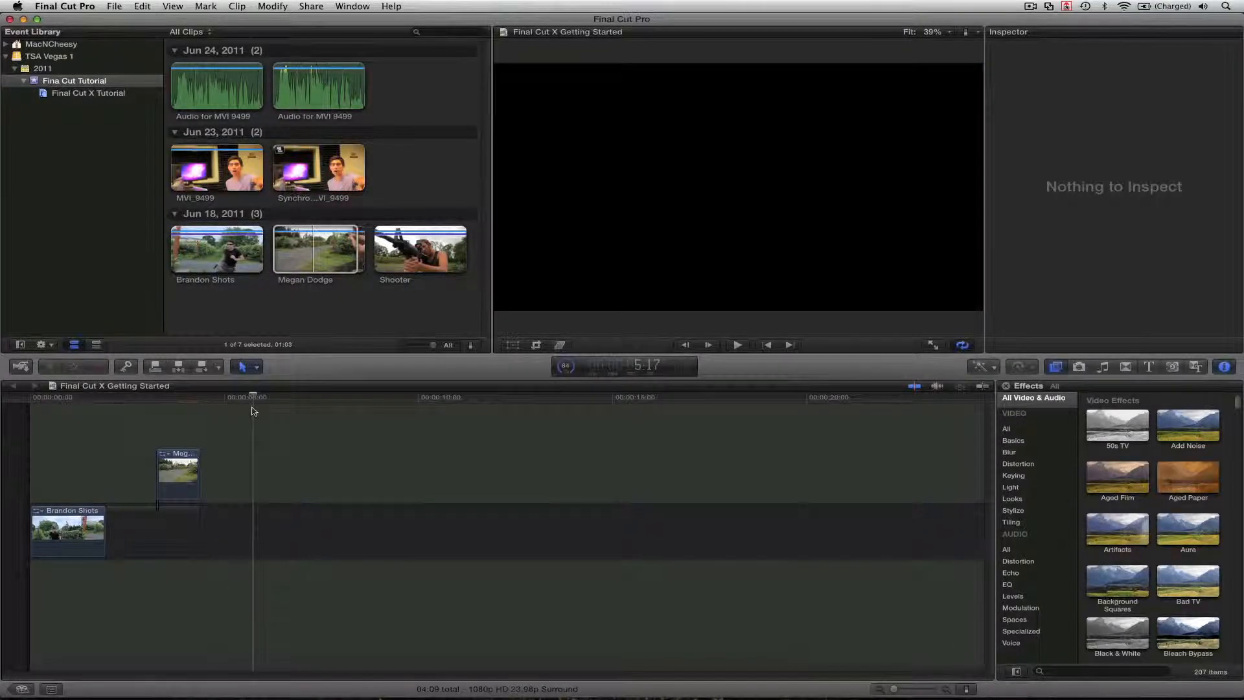
{"action": "mouse_move", "coordinate": [212, 401]}
{"action": "left_mouse_down"}
{"action": "mouse_move", "coordinate": [169, 398]}
{"action": "mouse_move", "coordinate": [181, 398]}
{"action": "left_mouse_up"}
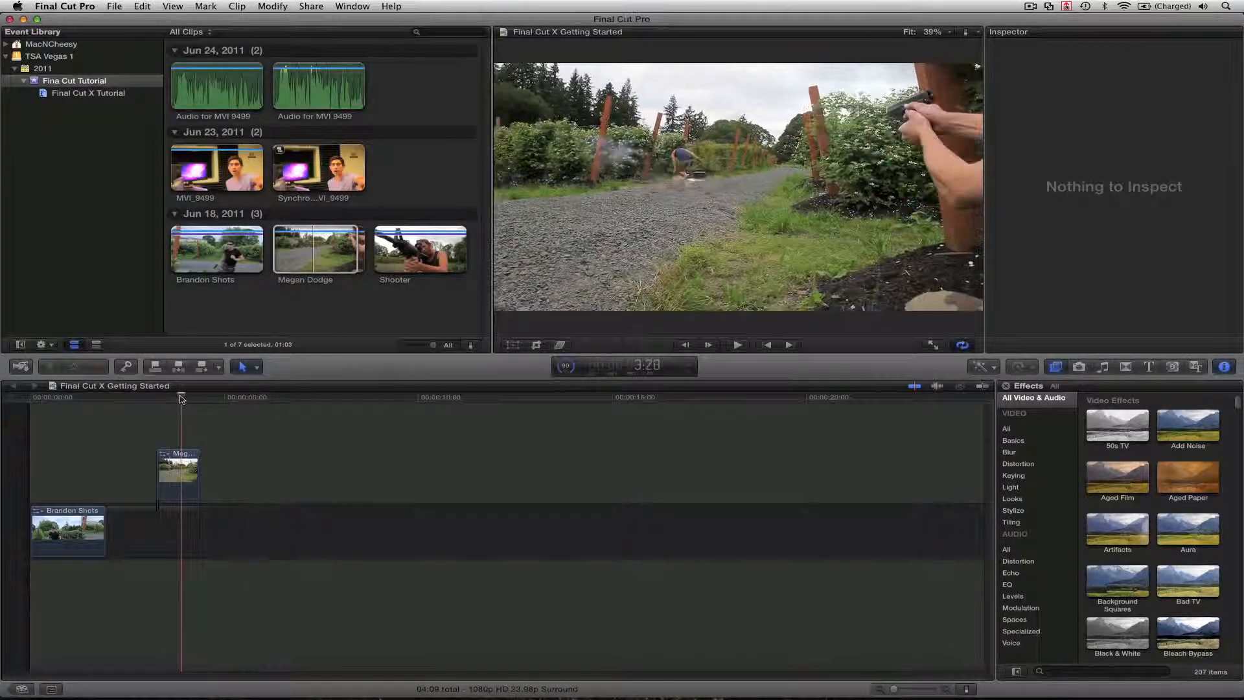
{"action": "left_click", "coordinate": [158, 373]}
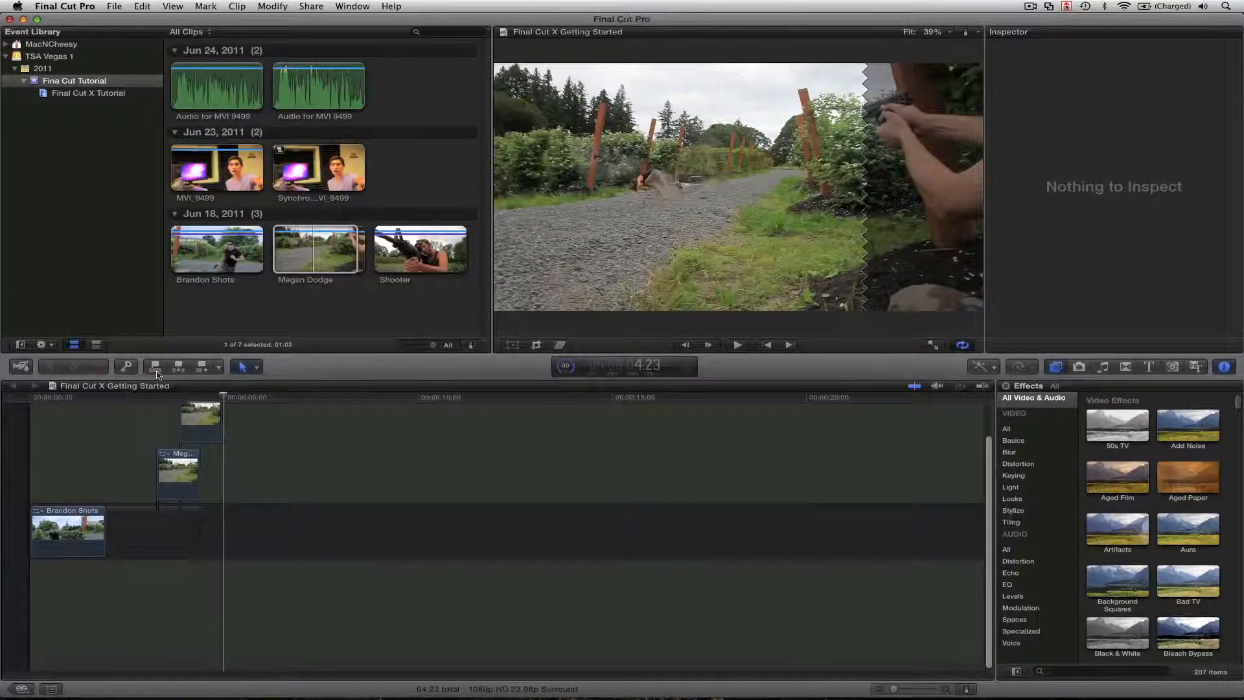
- Delete both connected clips above the primary storyline
{"action": "left_click", "coordinate": [204, 424]}
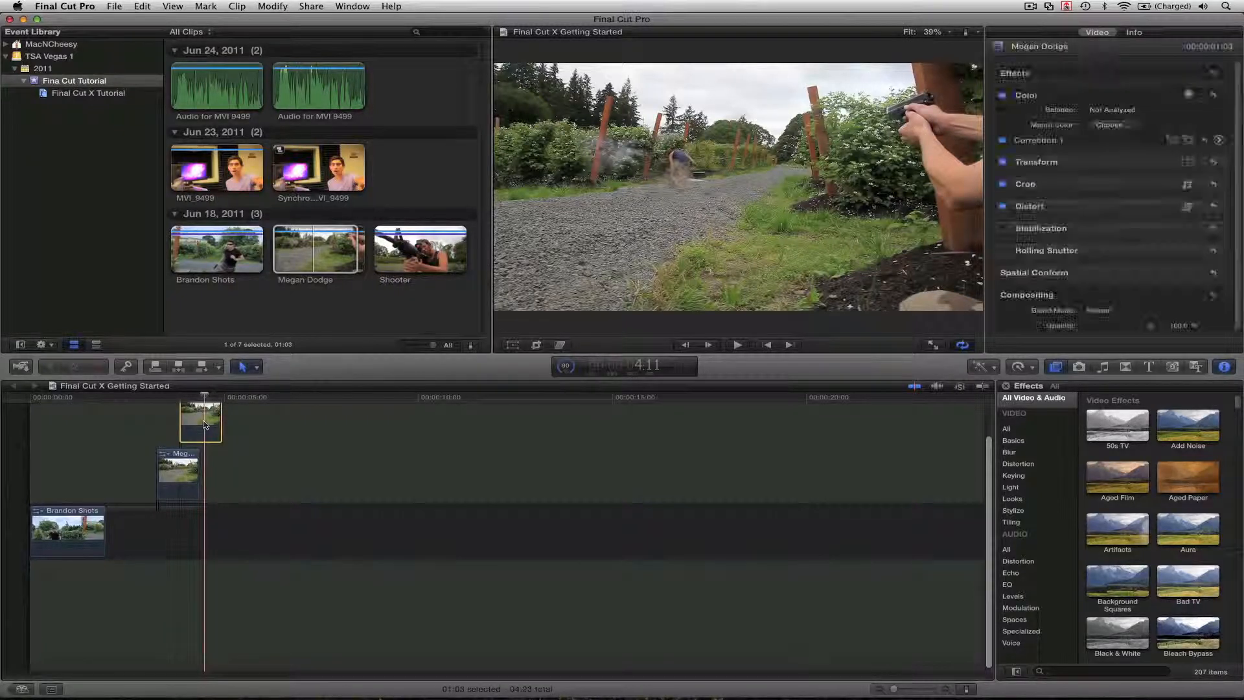
{"action": "key", "text": "Delete"}
{"action": "left_click", "coordinate": [192, 476]}
{"action": "key", "text": "Delete"}
- Insert the second Jun 18 clip's selected range in the middle of the storyline's first clip, fit the timeline, and undo the insert
{"action": "left_click", "coordinate": [124, 395]}
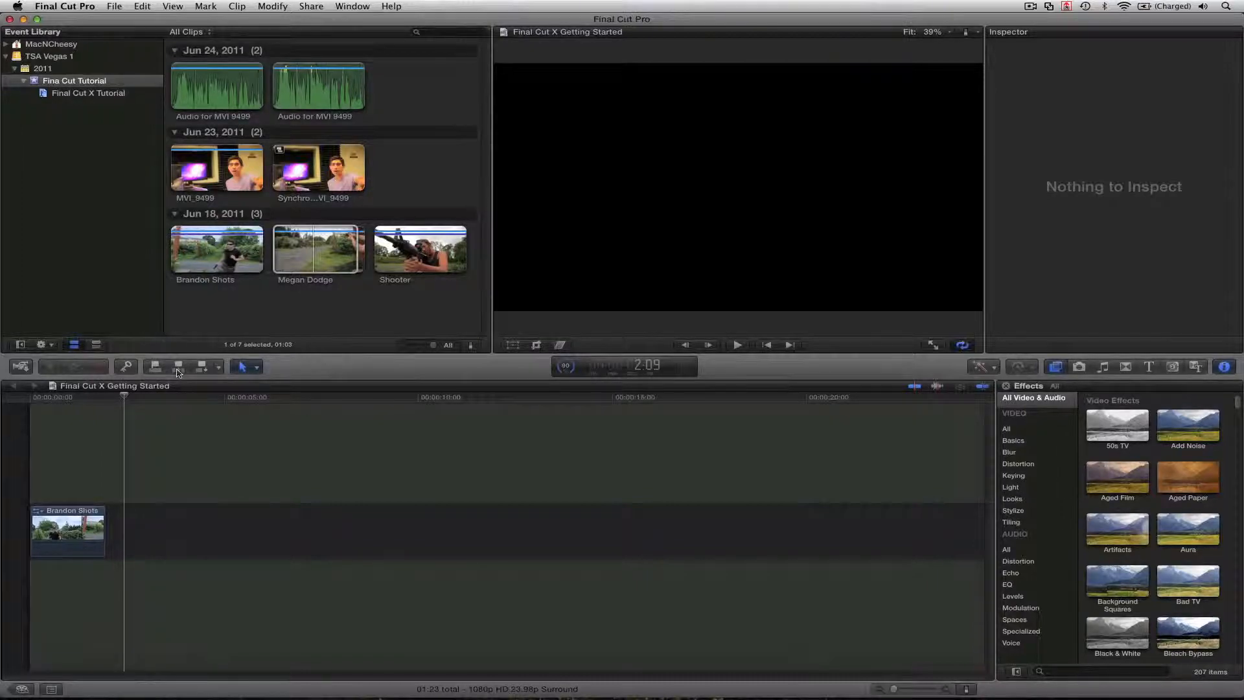
{"action": "left_click", "coordinate": [87, 396]}
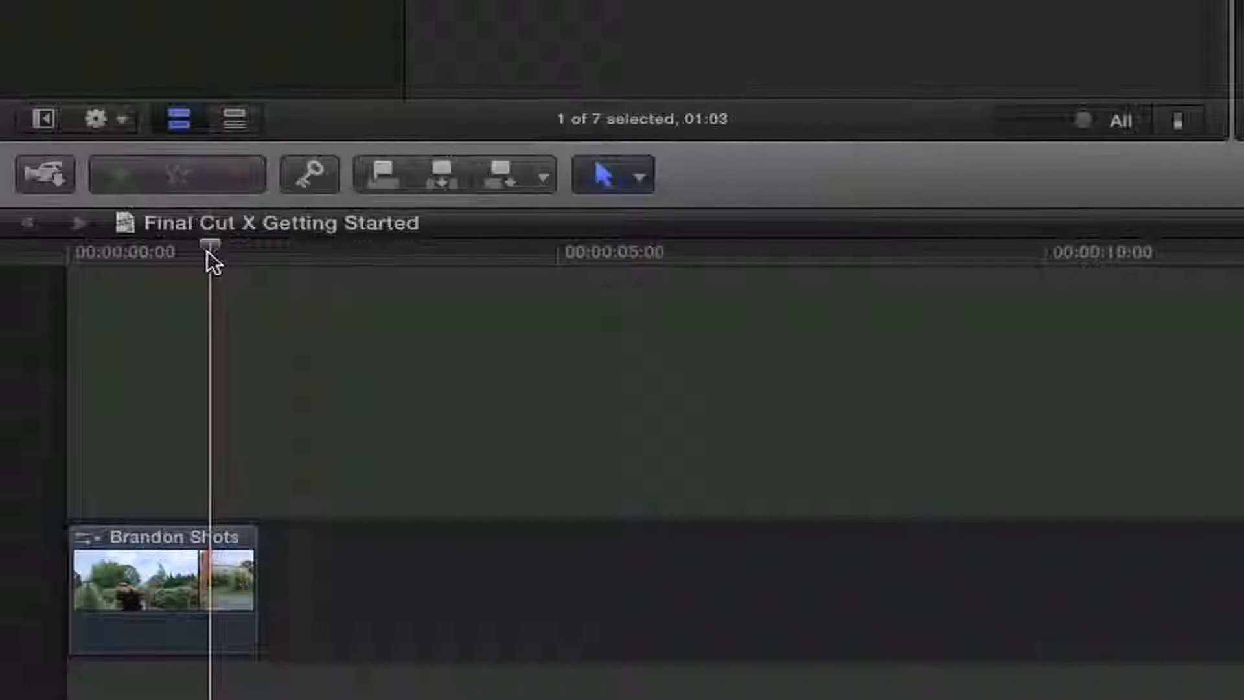
{"action": "left_click", "coordinate": [164, 253]}
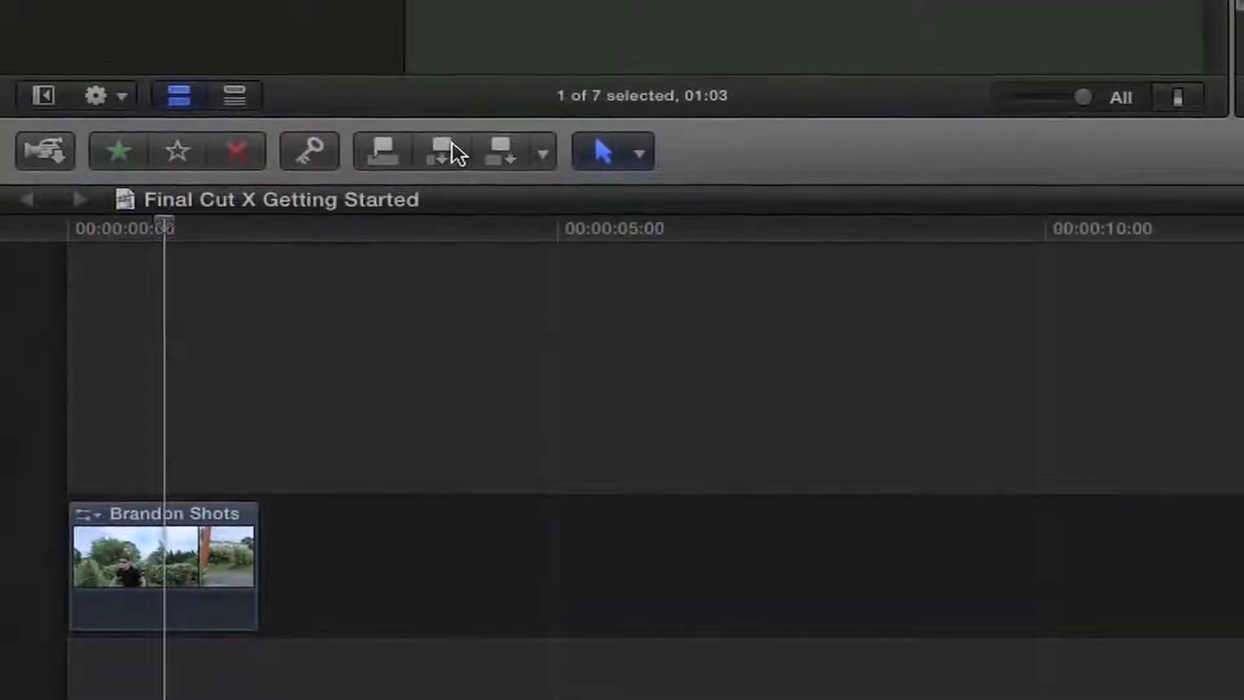
{"action": "left_click", "coordinate": [453, 151]}
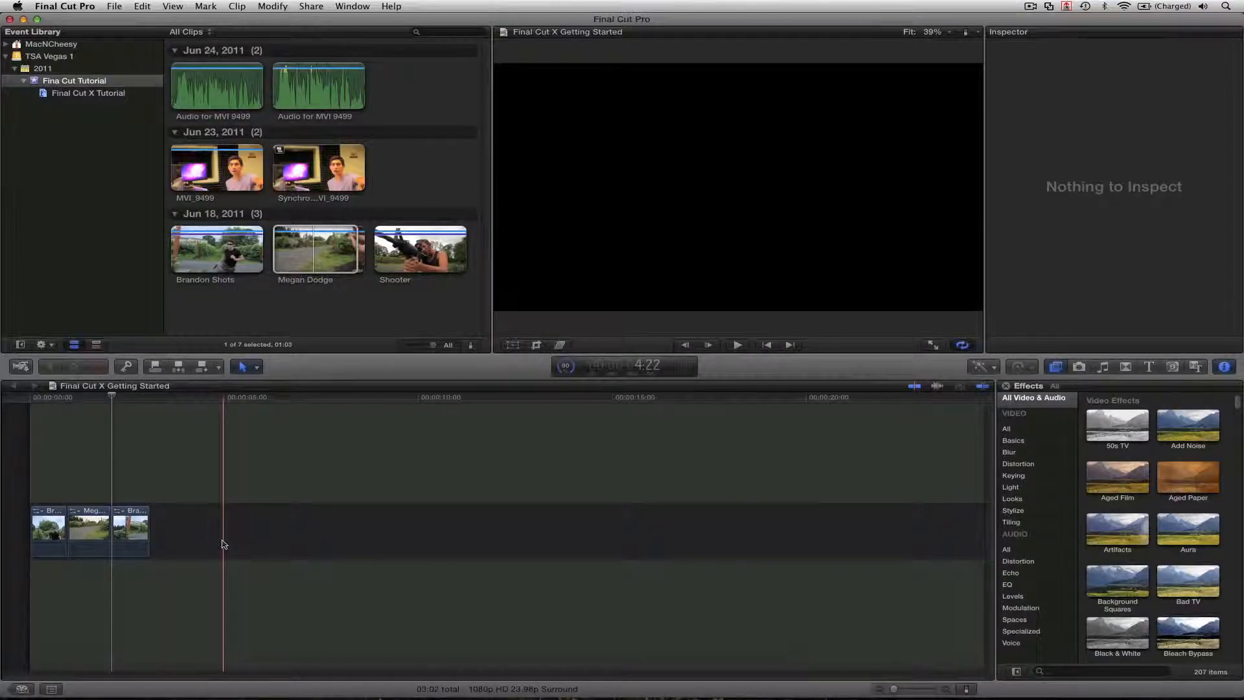
{"action": "key", "text": "shift+z"}
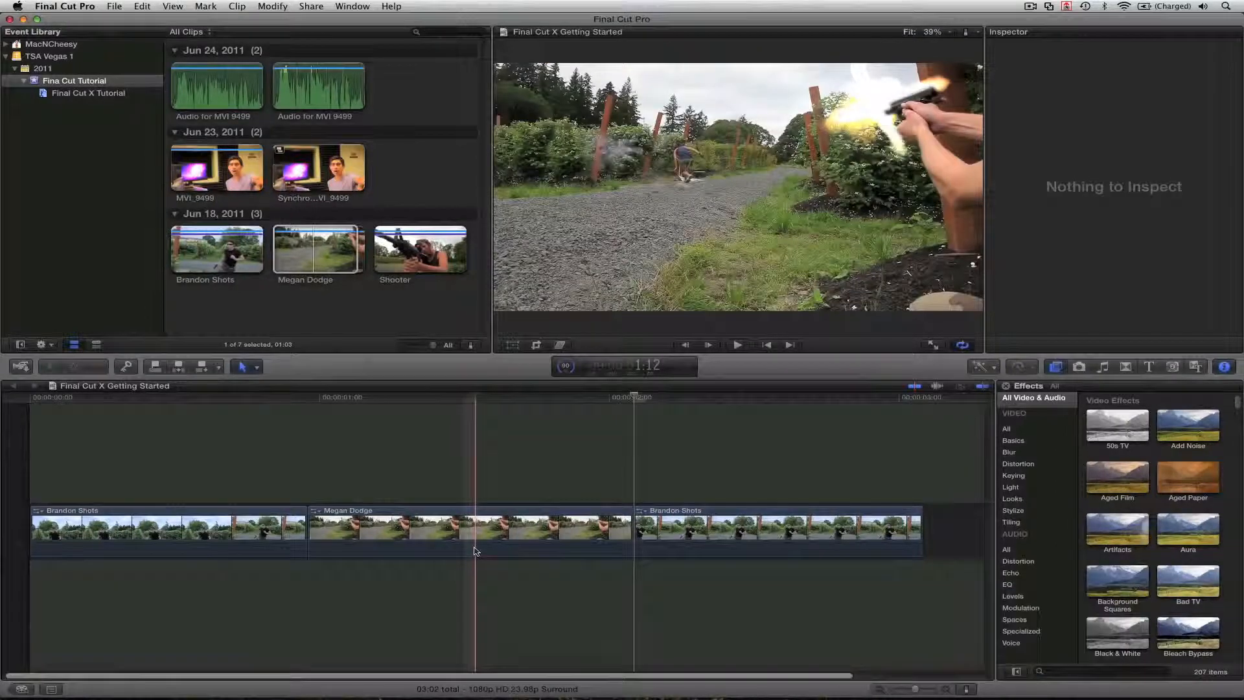
{"action": "key", "text": "super+z"}
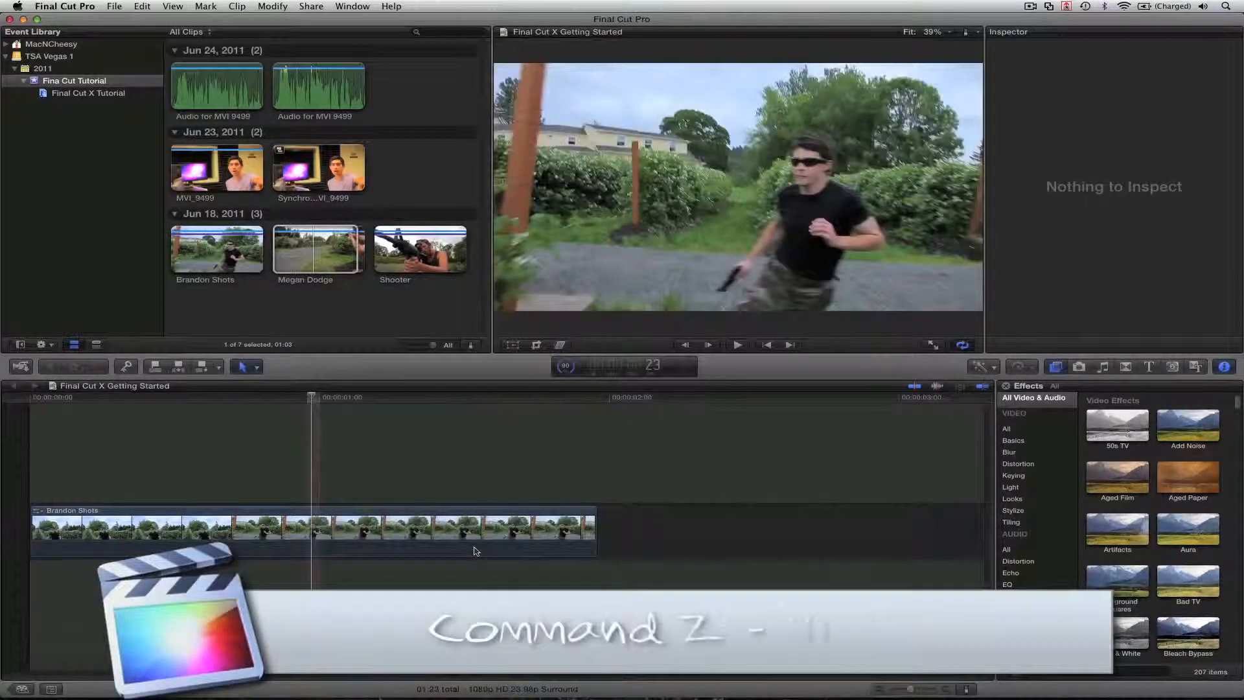
- Place the second Jun 18 clip after the first in the primary storyline, and append the Shooter clip to the end
{"action": "key", "text": "super+shift+z"}
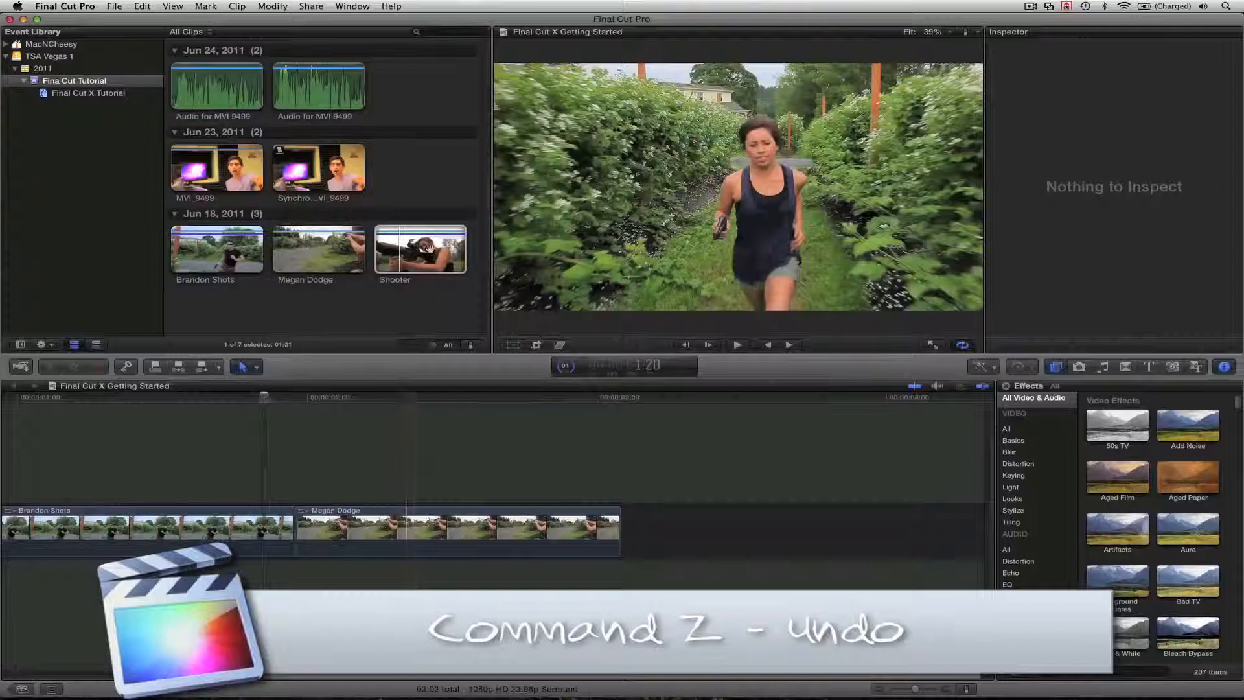
{"action": "left_click", "coordinate": [408, 253]}
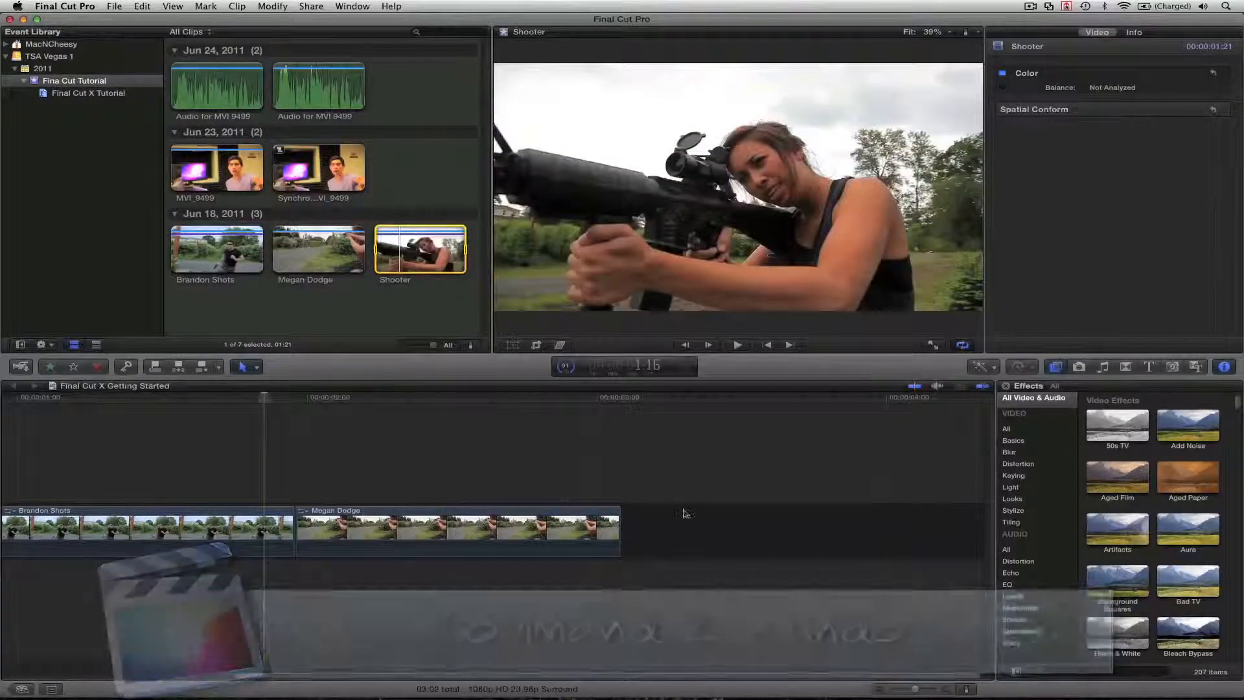
{"action": "left_click", "coordinate": [543, 520]}
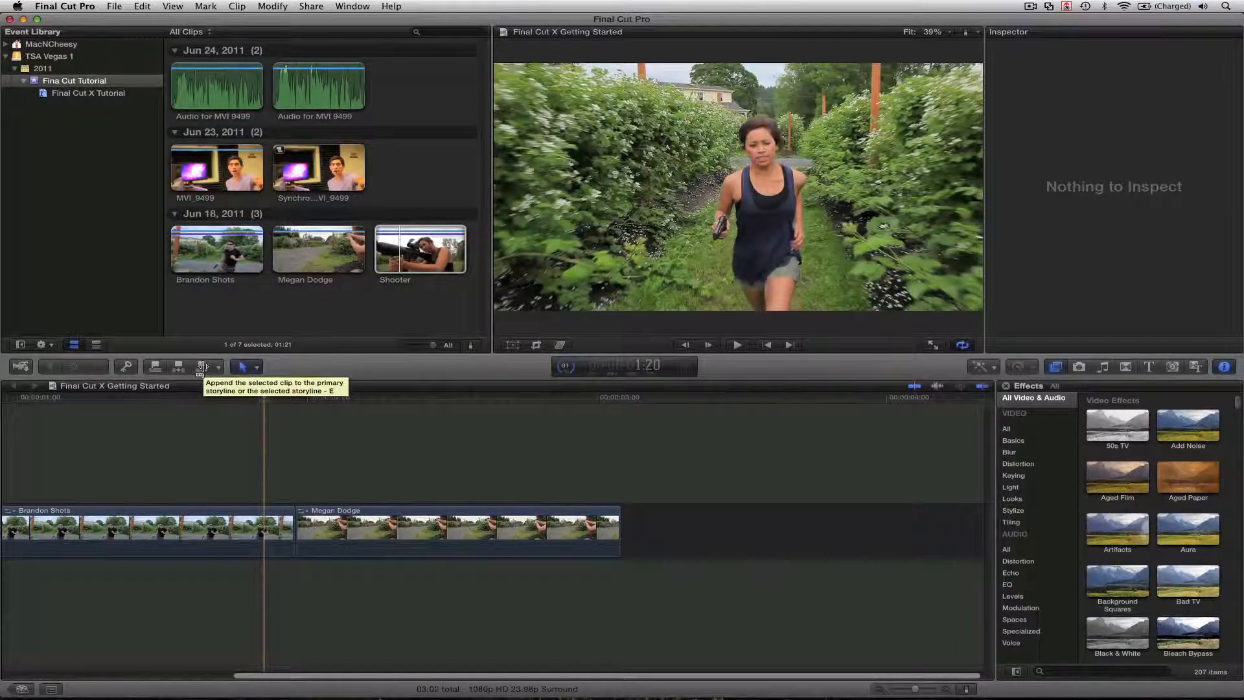
{"action": "left_click", "coordinate": [202, 367]}
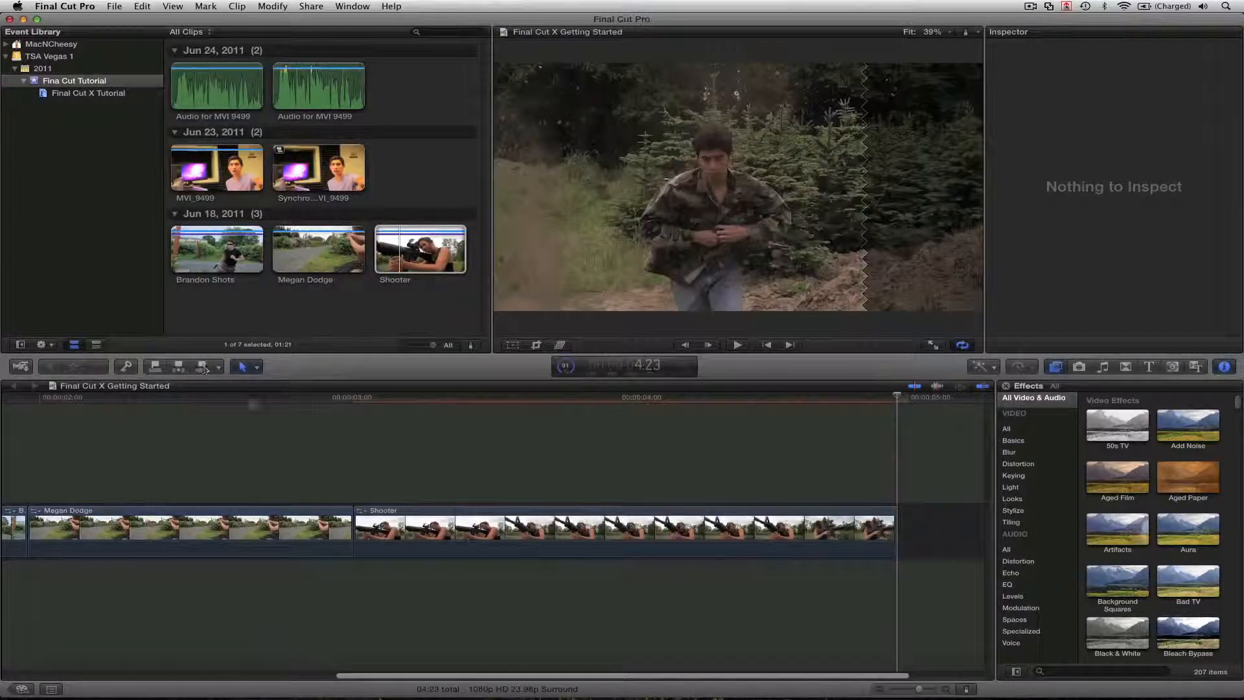
{"action": "key", "text": "shift+z"}
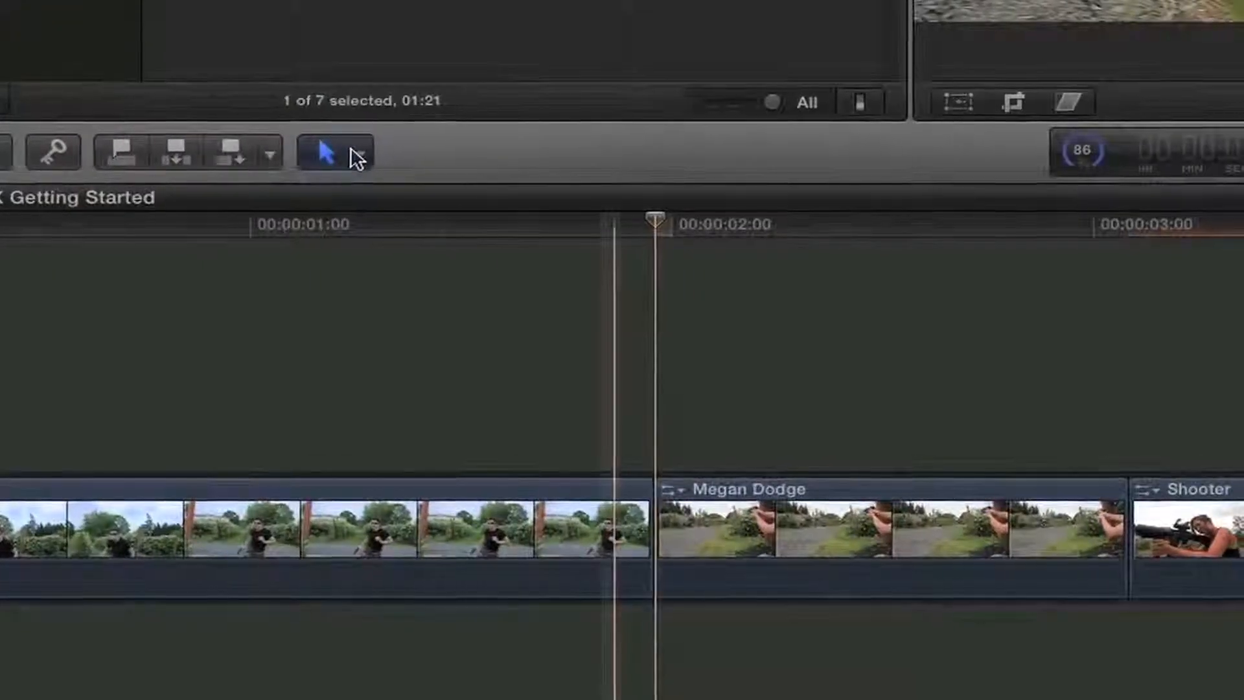
- Trim the end of the middle clip in the primary storyline to a clip length of 20 frames
{"action": "left_click", "coordinate": [257, 366]}
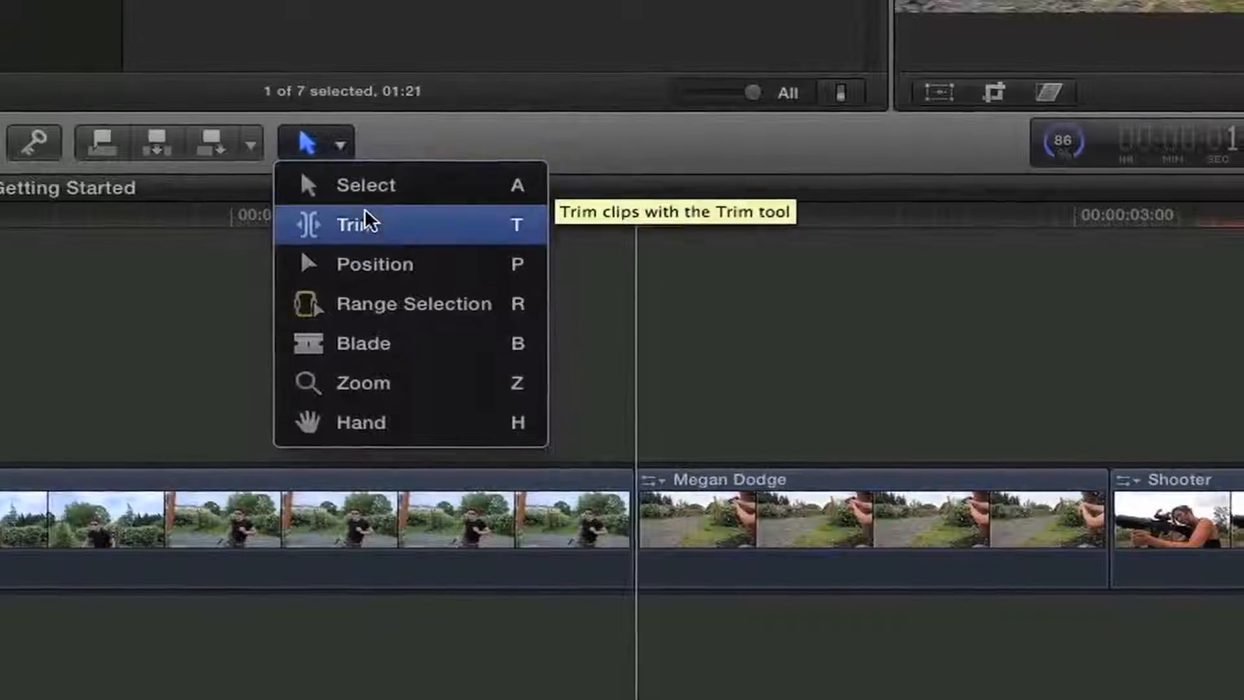
{"action": "left_click", "coordinate": [872, 226]}
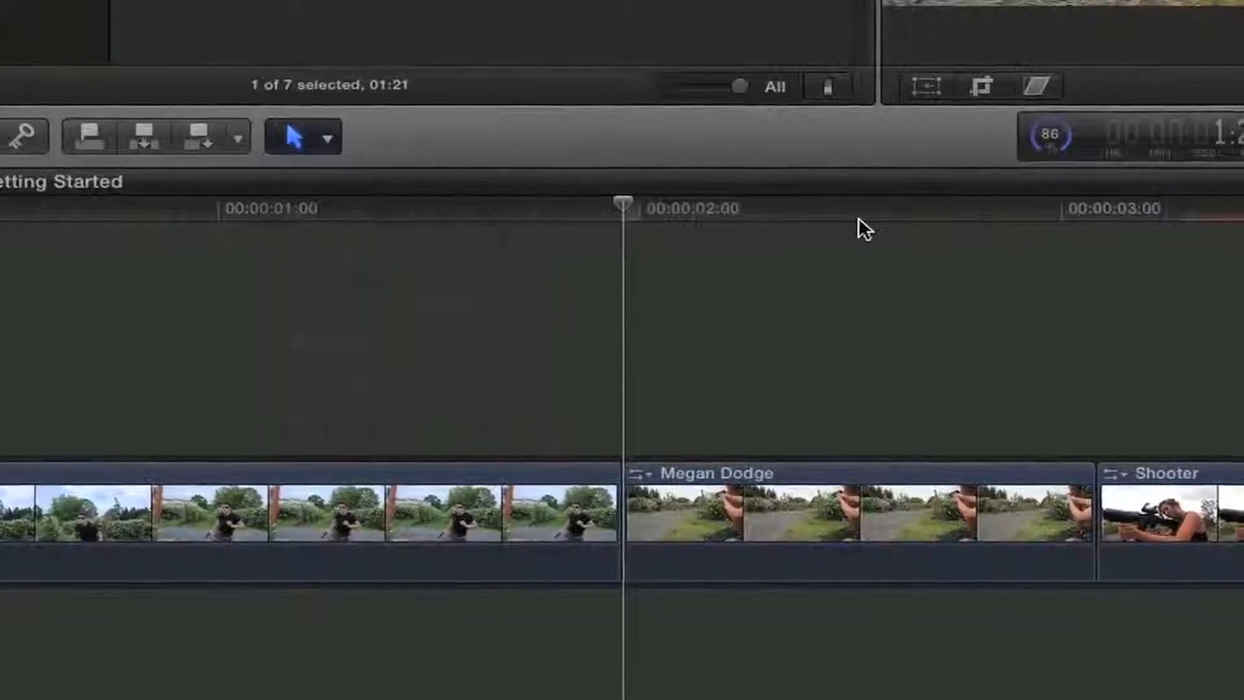
{"action": "left_click", "coordinate": [807, 521]}
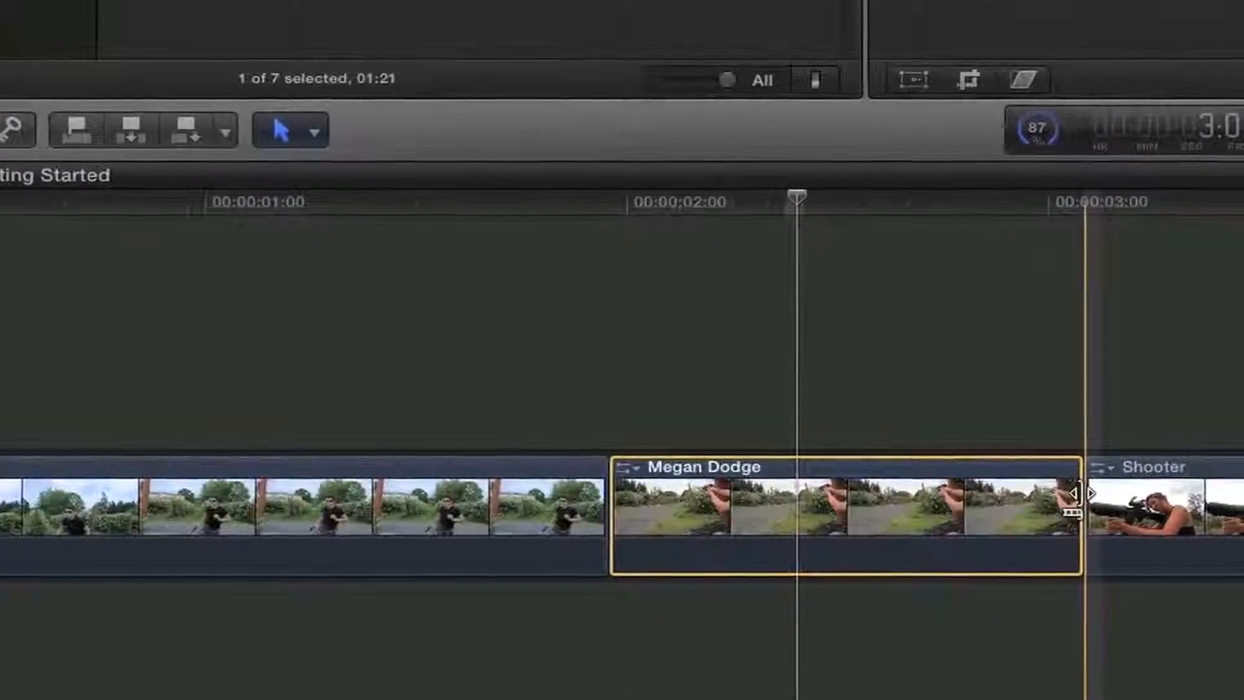
{"action": "left_click_drag", "start_coordinate": [1069, 502], "coordinate": [918, 504]}
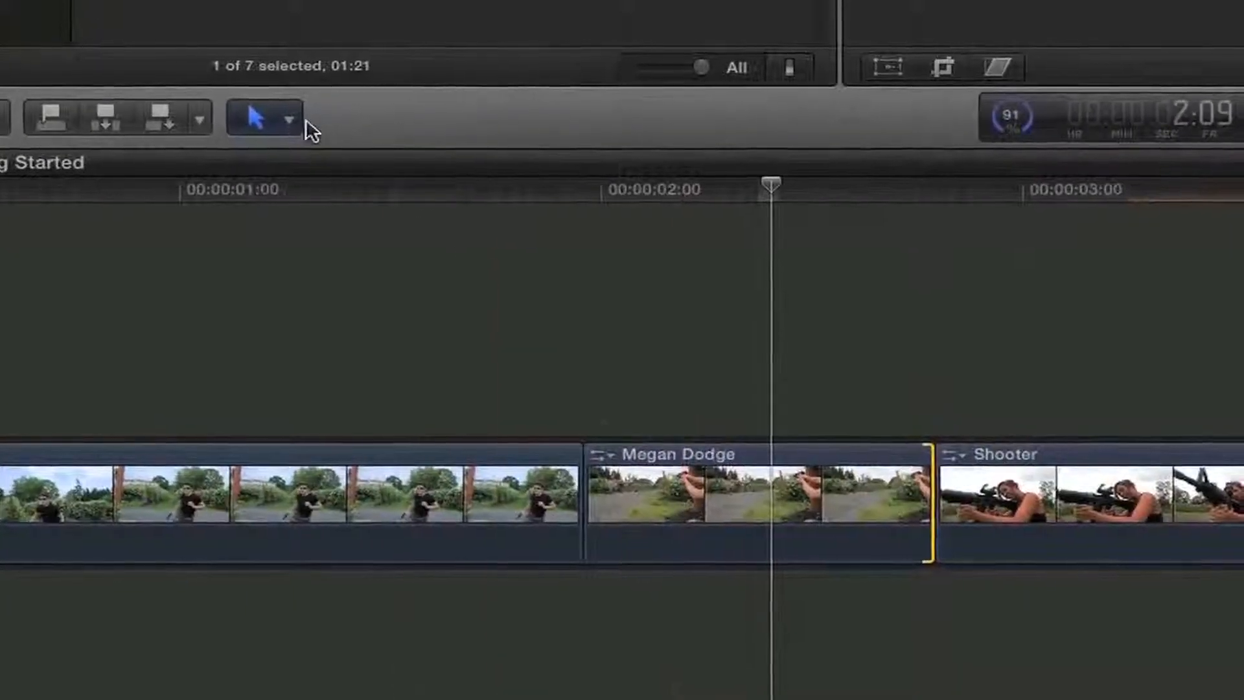
- Cut the second half of the storyline's first clip at three points with the Blade tool
{"action": "left_click", "coordinate": [289, 119]}
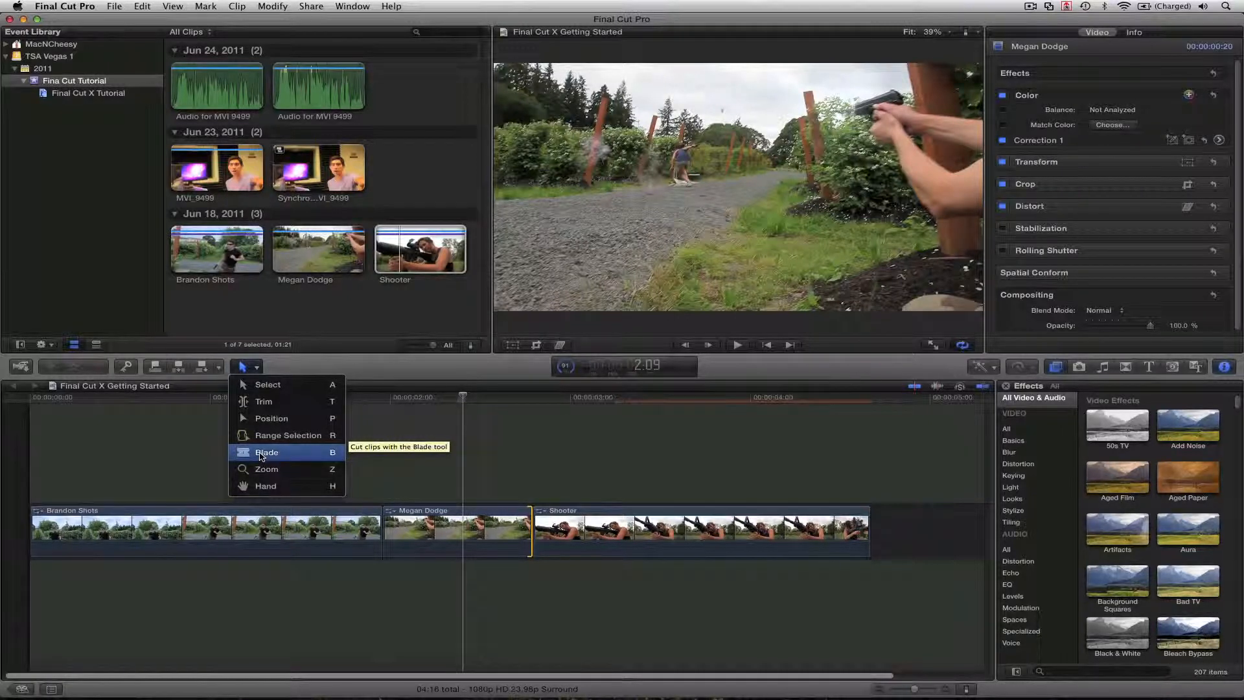
{"action": "left_click", "coordinate": [262, 454]}
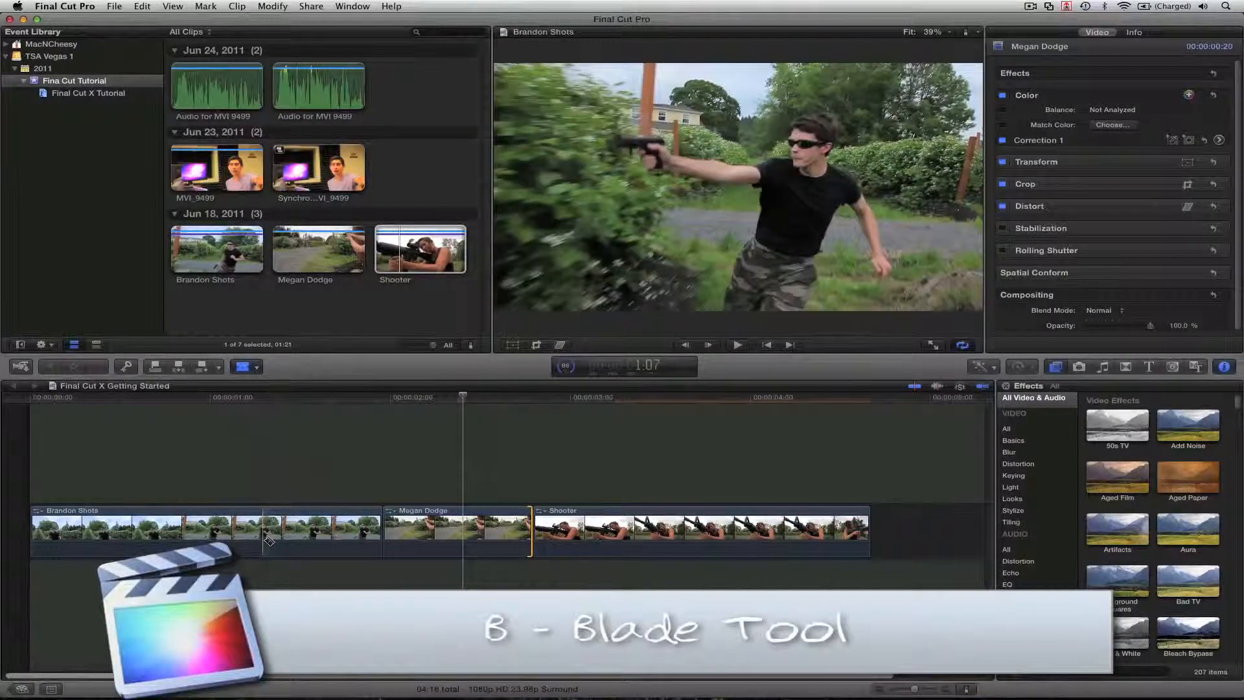
{"action": "left_click", "coordinate": [264, 540]}
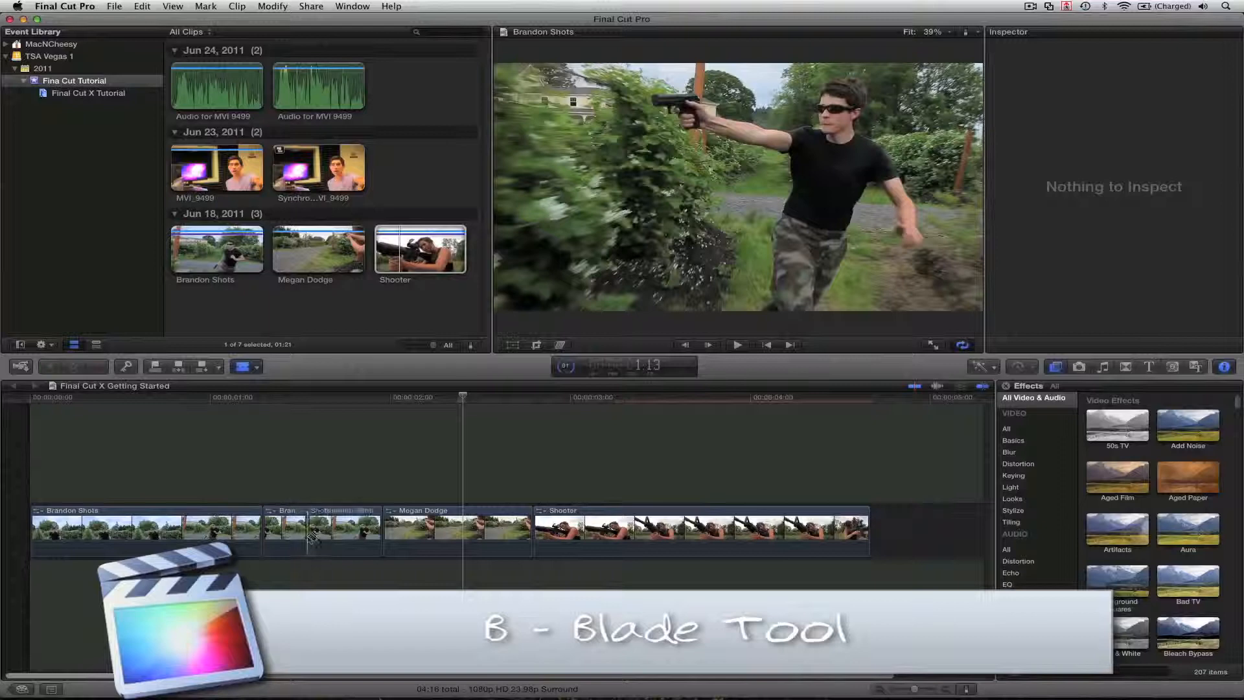
{"action": "left_click", "coordinate": [309, 537]}
{"action": "left_click", "coordinate": [354, 534]}
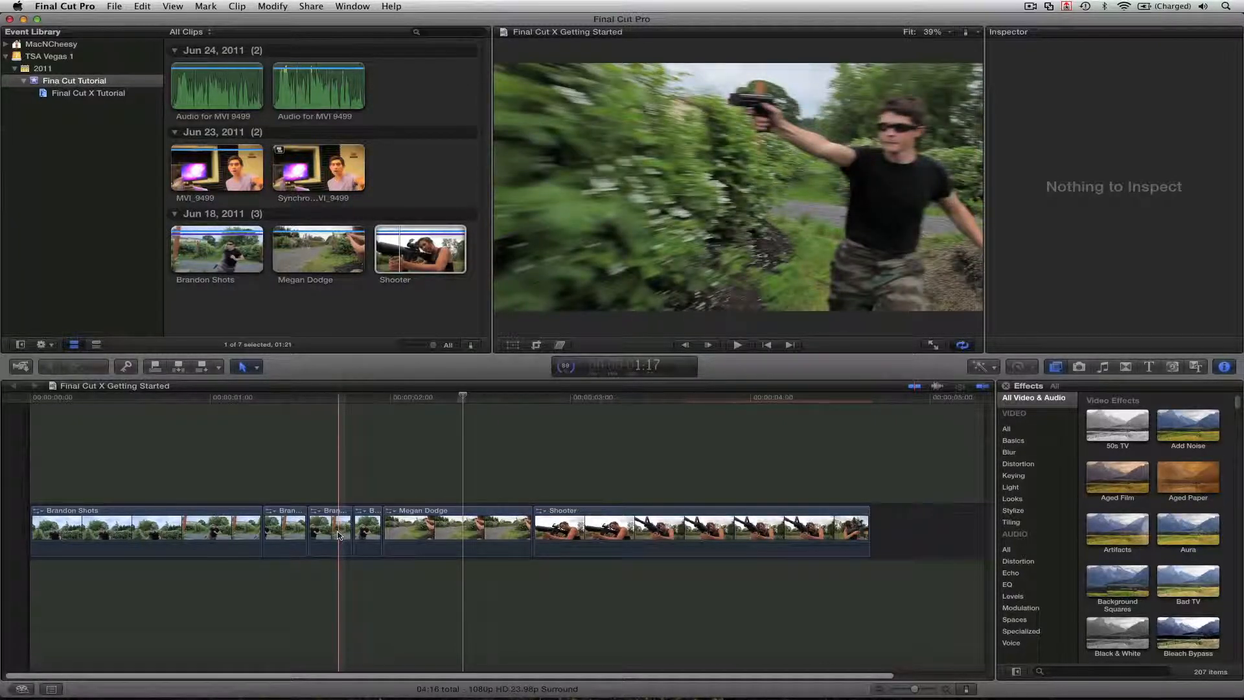
- Cut the clip just before Shooter near its end with the Blade tool and delete the short trailing piece
{"action": "left_click", "coordinate": [338, 536]}
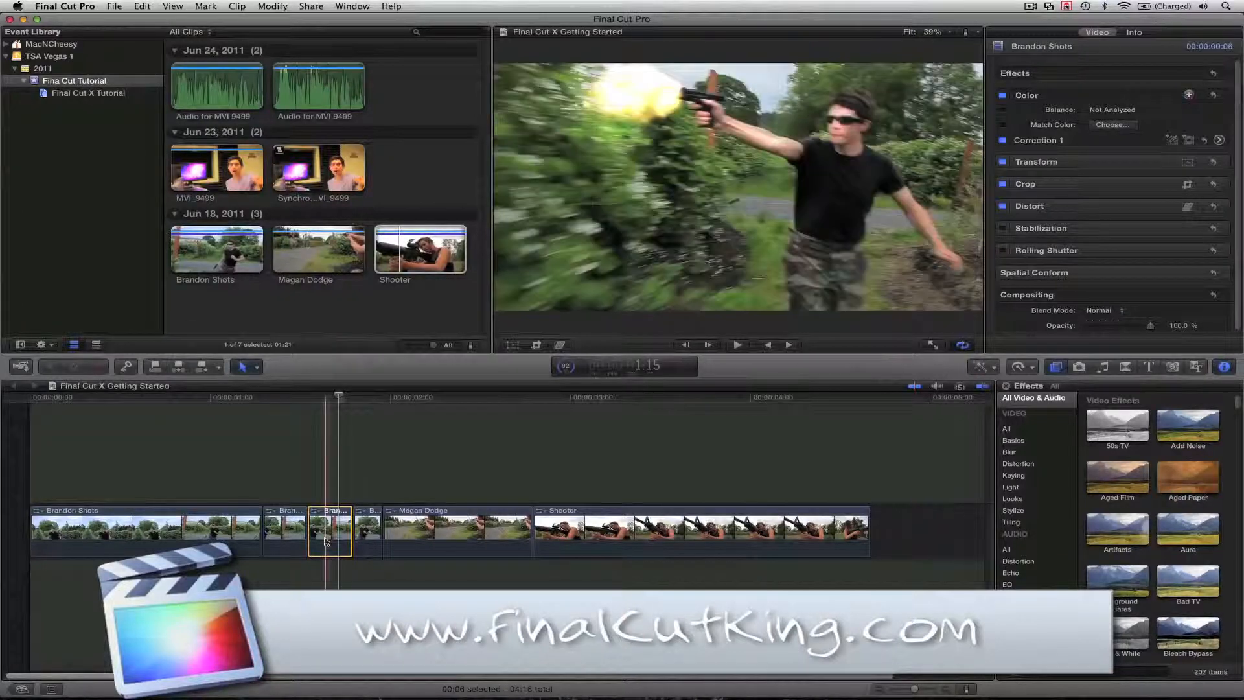
{"action": "key", "text": "b"}
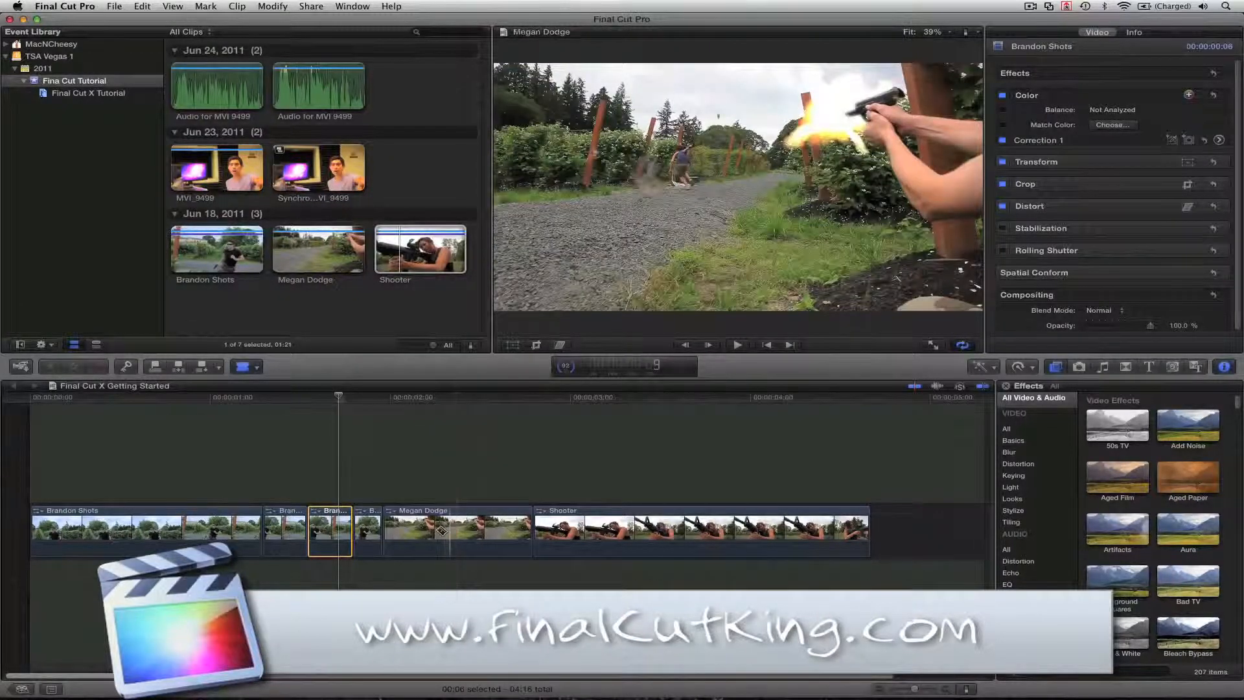
{"action": "left_click", "coordinate": [496, 529]}
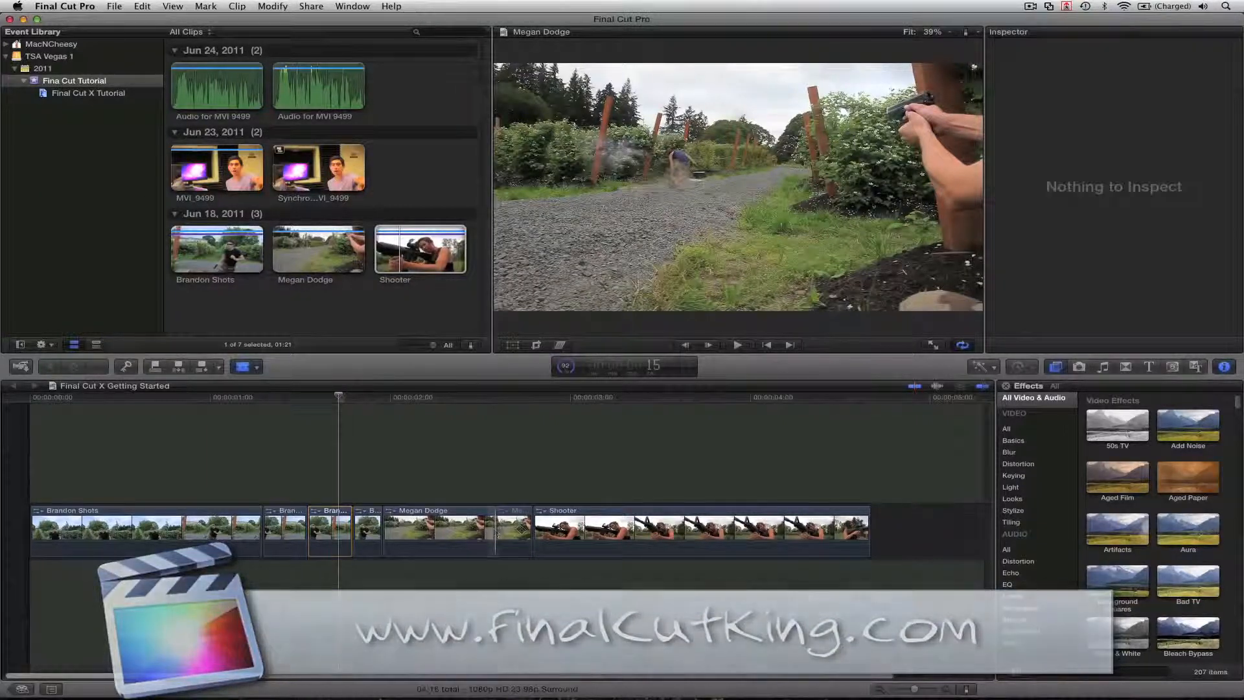
{"action": "key", "text": "a"}
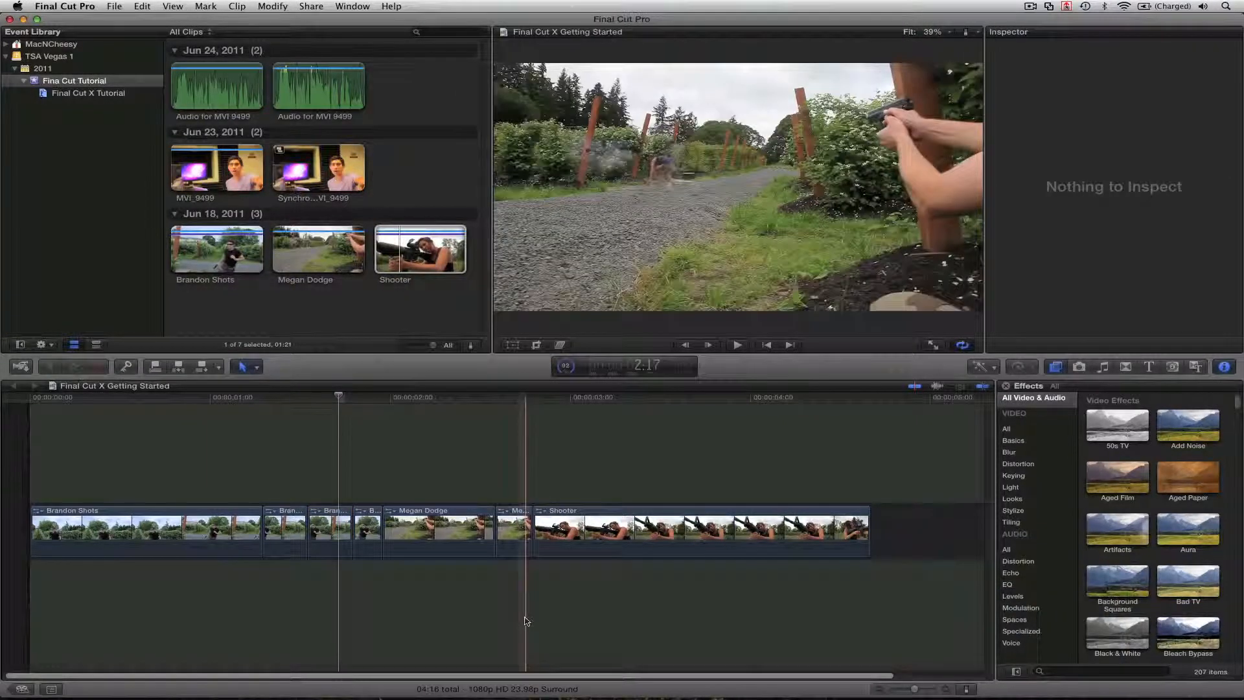
{"action": "left_click", "coordinate": [520, 528]}
{"action": "key", "text": "Delete"}
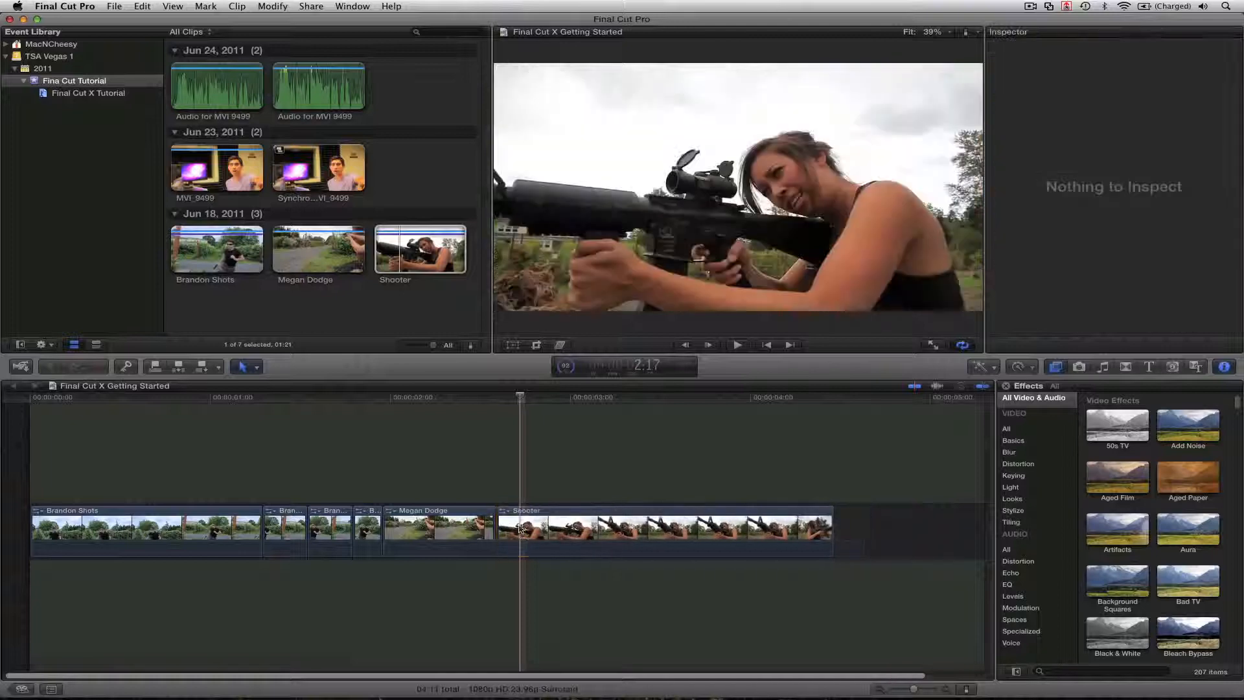
- Move two short pieces of the first clip out of the primary storyline and stack them as connected clips above the clip before Shooter
{"action": "left_click", "coordinate": [329, 528]}
{"action": "left_click_drag", "start_coordinate": [330, 528], "coordinate": [420, 470]}
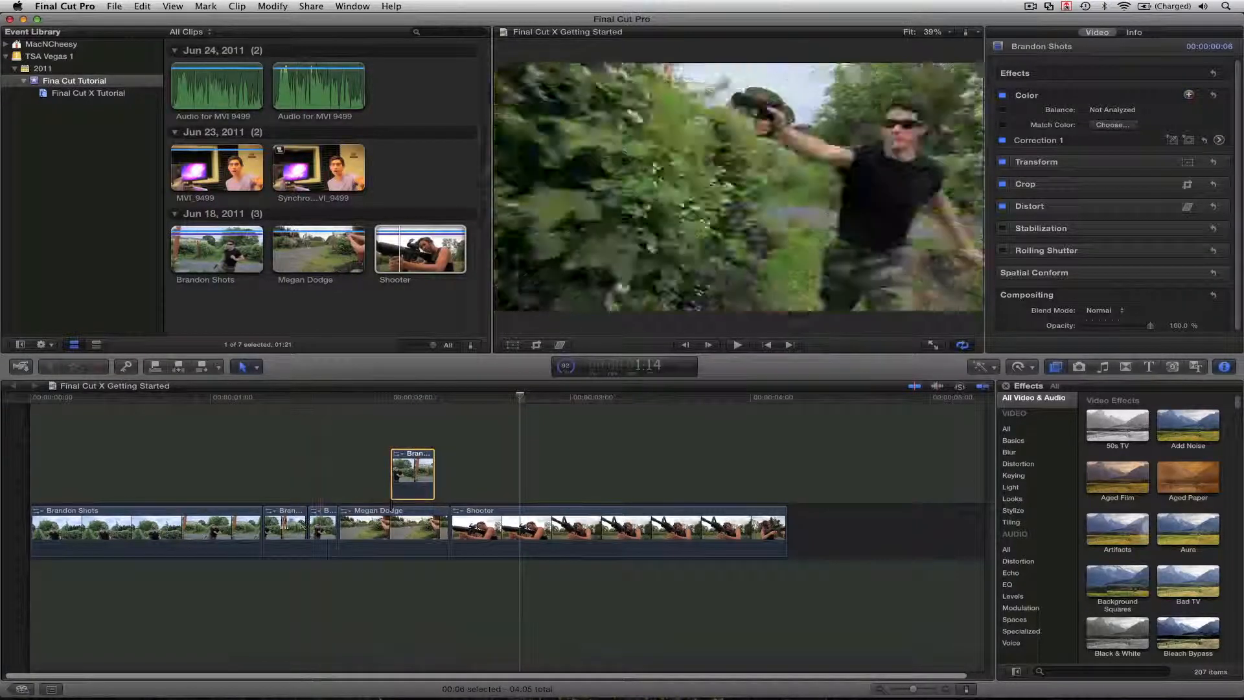
{"action": "left_click_drag", "start_coordinate": [285, 528], "coordinate": [377, 438]}
{"action": "left_click", "coordinate": [556, 457]}
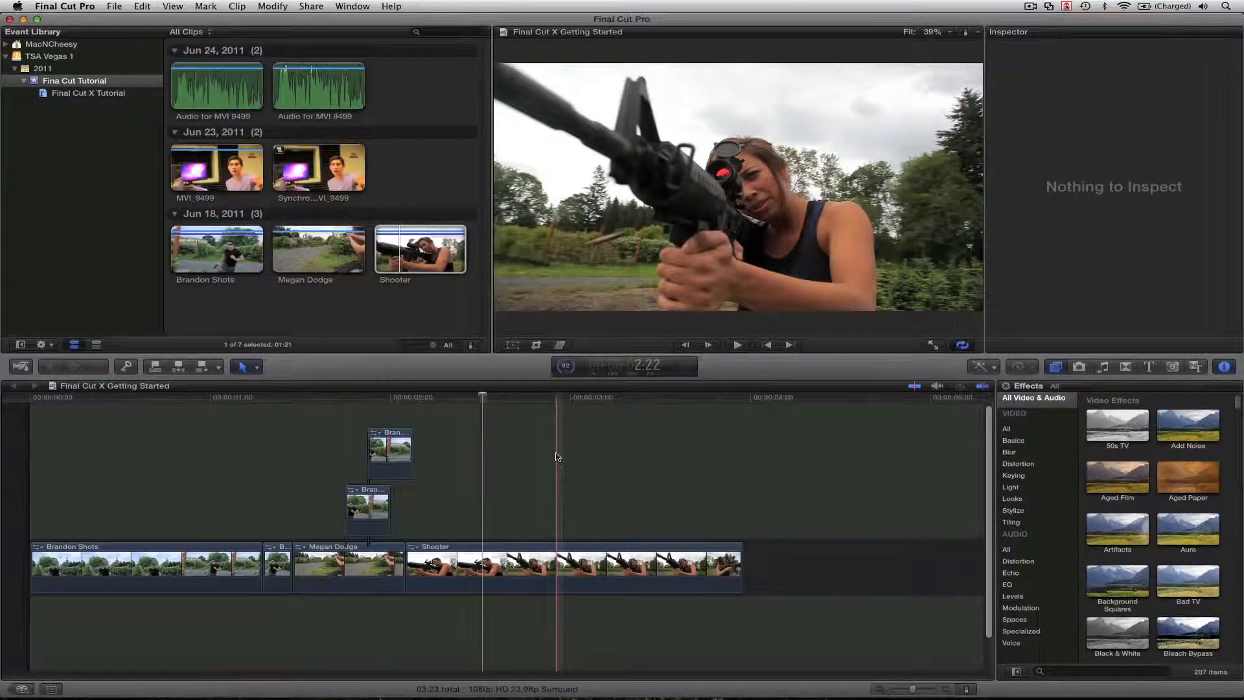
- Select the Shooter clip in the storyline and preview video effects such as Aged Paper and Black & White on it
{"action": "left_click", "coordinate": [516, 565]}
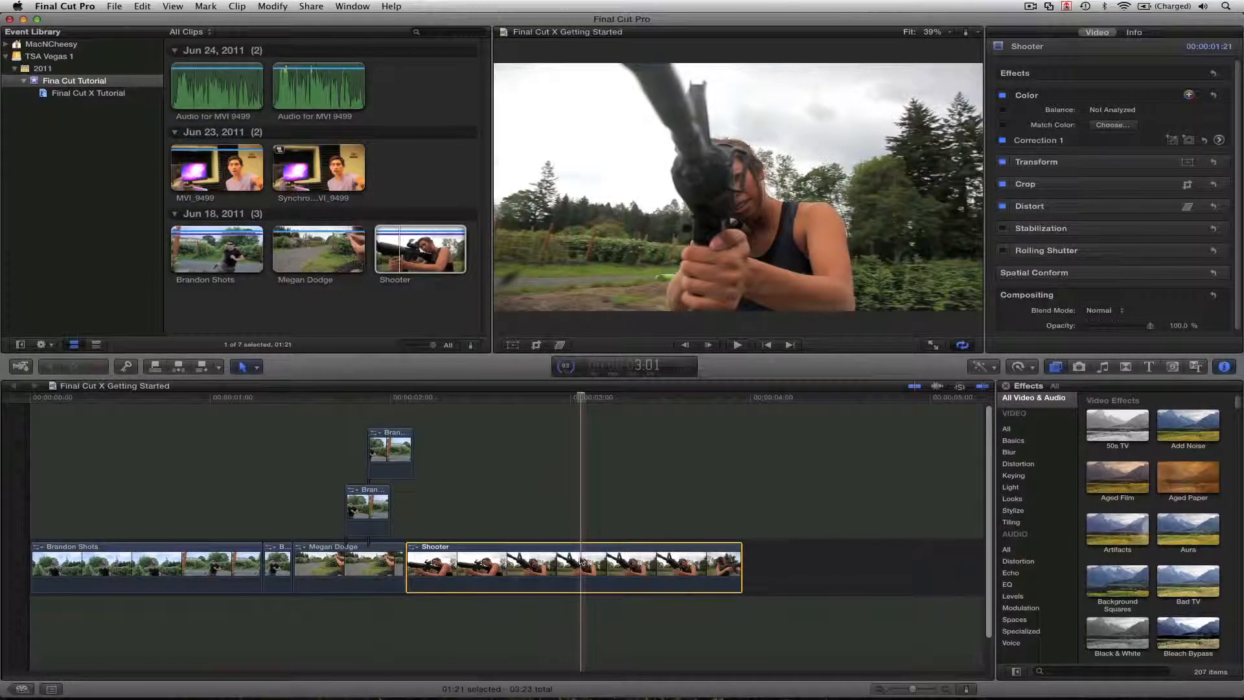
{"action": "left_click", "coordinate": [1108, 420]}
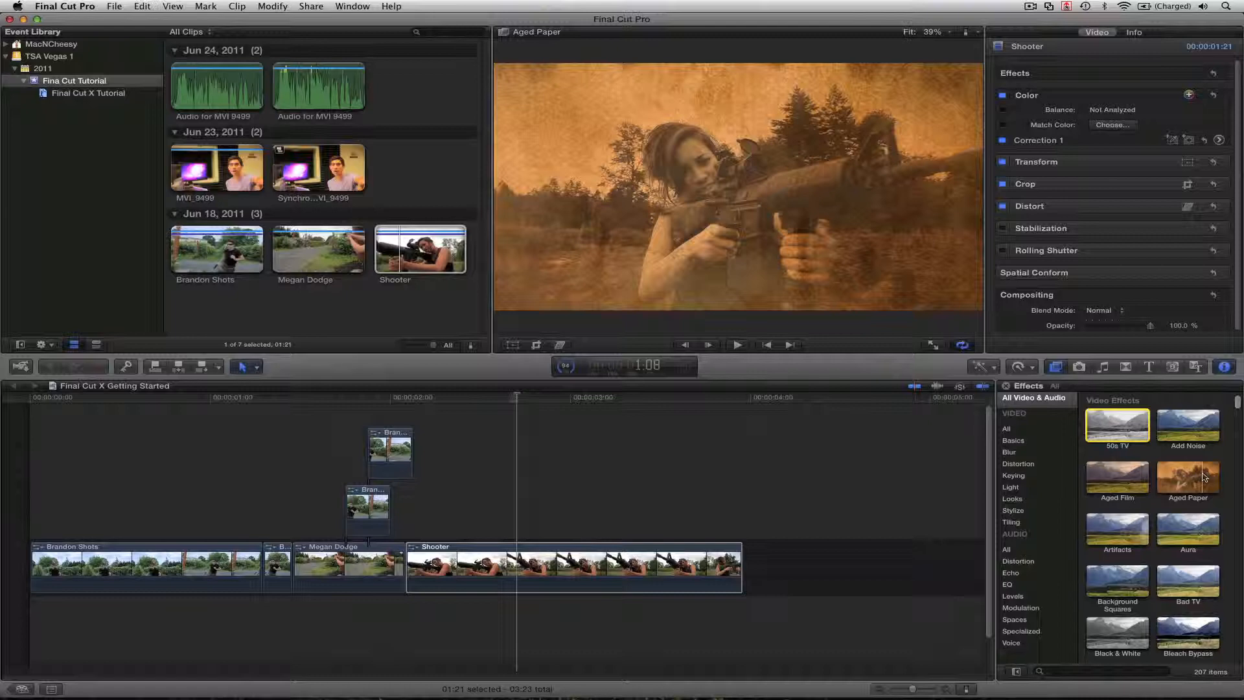
{"action": "scroll", "coordinate": [1204, 478], "scroll_direction": "down", "scroll_amount": 2}
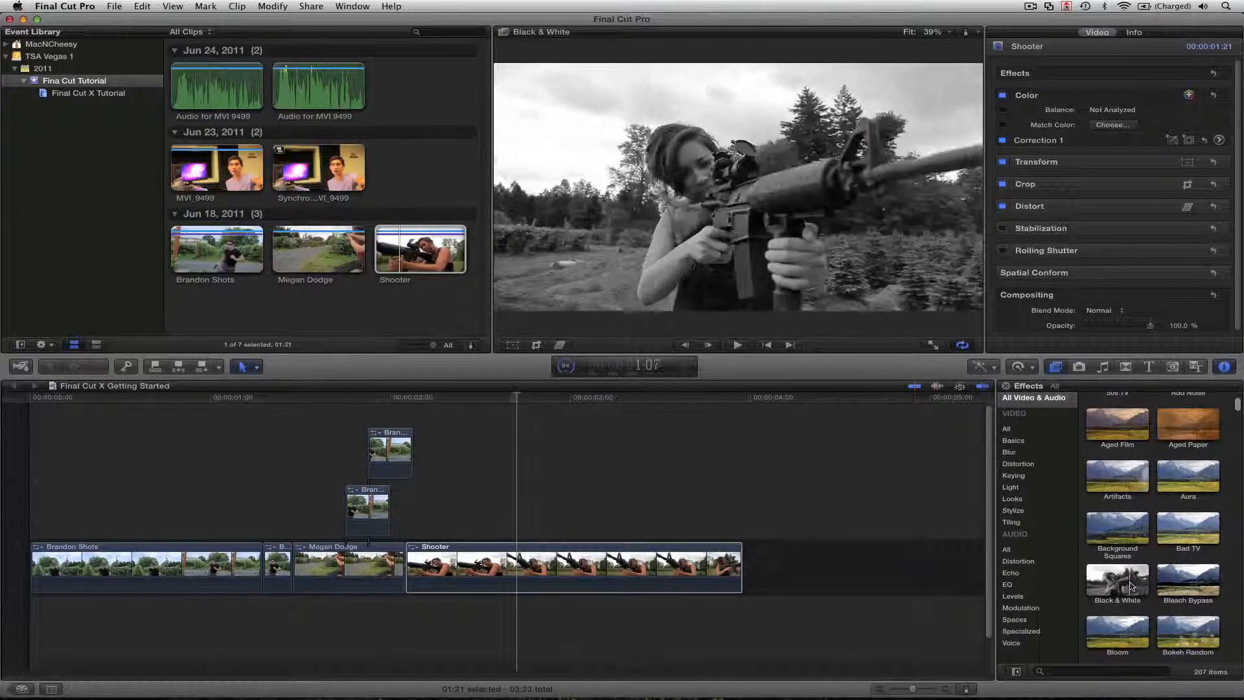
- Add the photo DSC01253 from the photo library as a connected clip above Shooter and shorten it to end before Shooter does
{"action": "left_click", "coordinate": [1079, 367]}
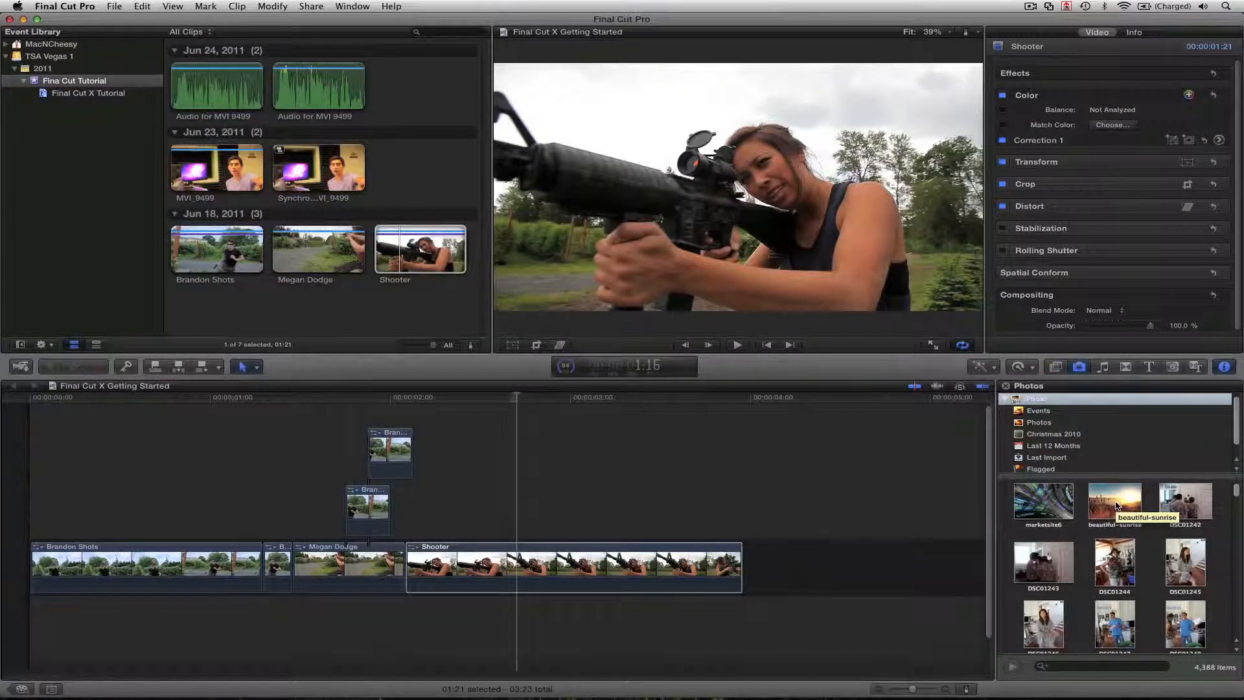
{"action": "scroll", "coordinate": [1161, 534], "scroll_direction": "down", "scroll_amount": 3}
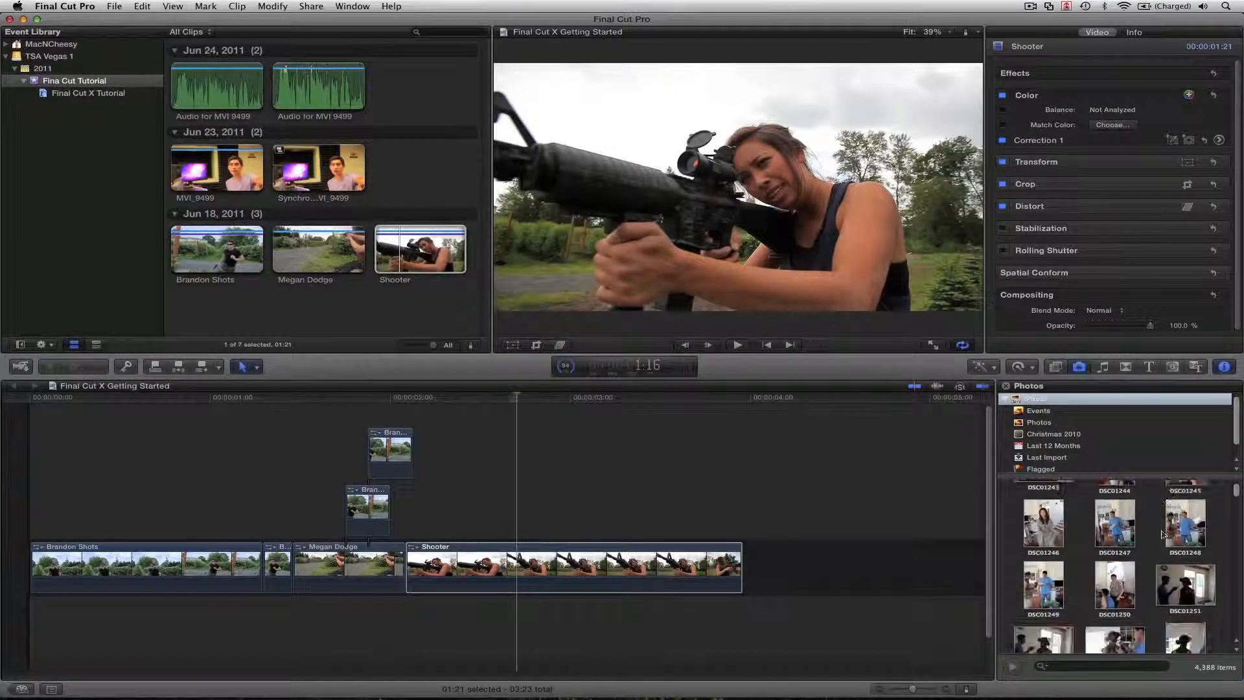
{"action": "scroll", "coordinate": [1161, 534], "scroll_direction": "down", "scroll_amount": 2}
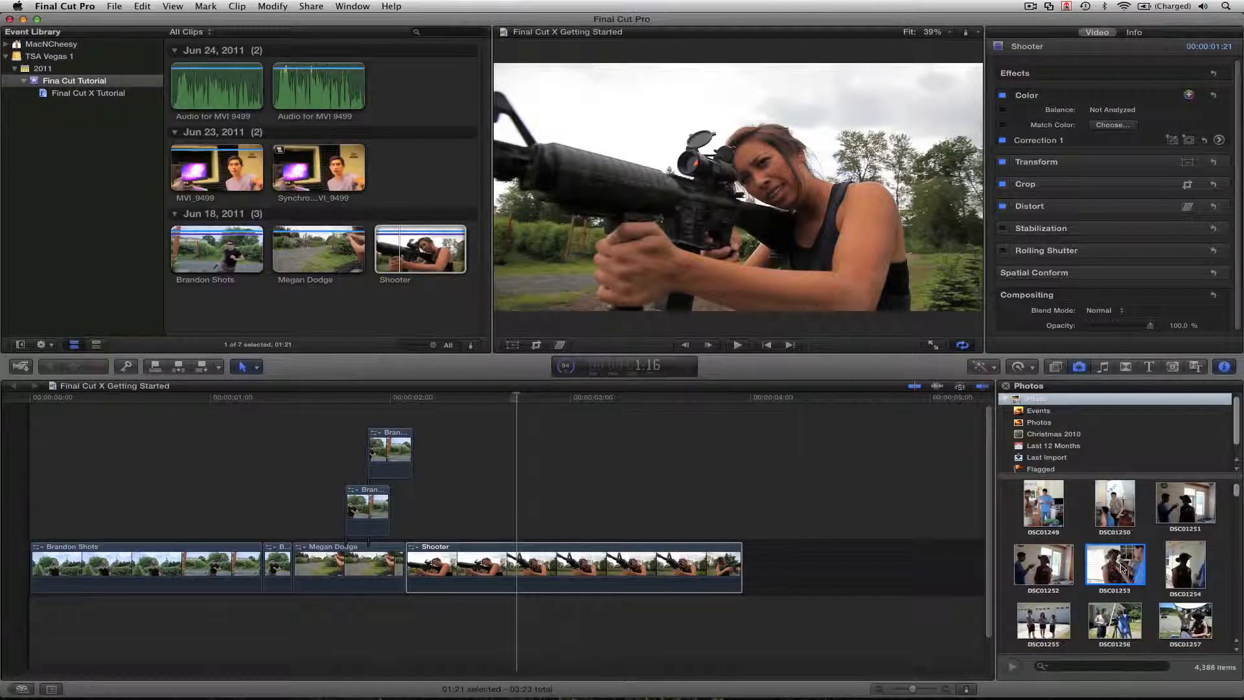
{"action": "left_click_drag", "start_coordinate": [1113, 569], "coordinate": [598, 525]}
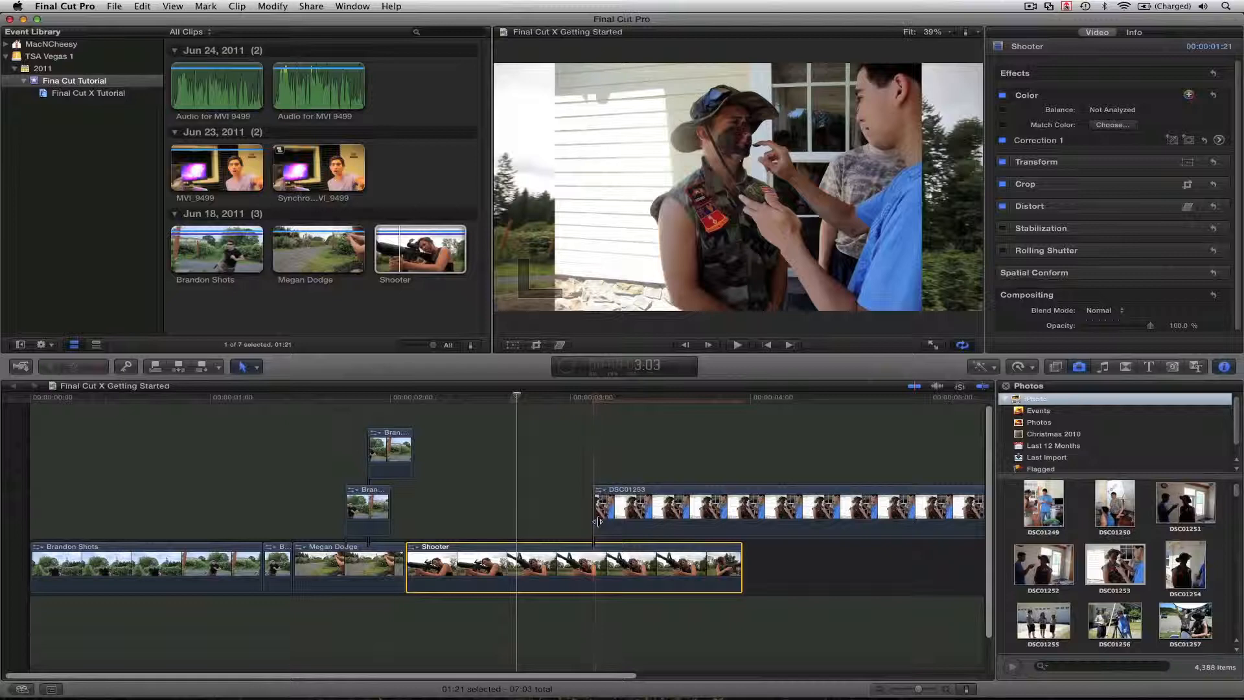
{"action": "left_click", "coordinate": [597, 522]}
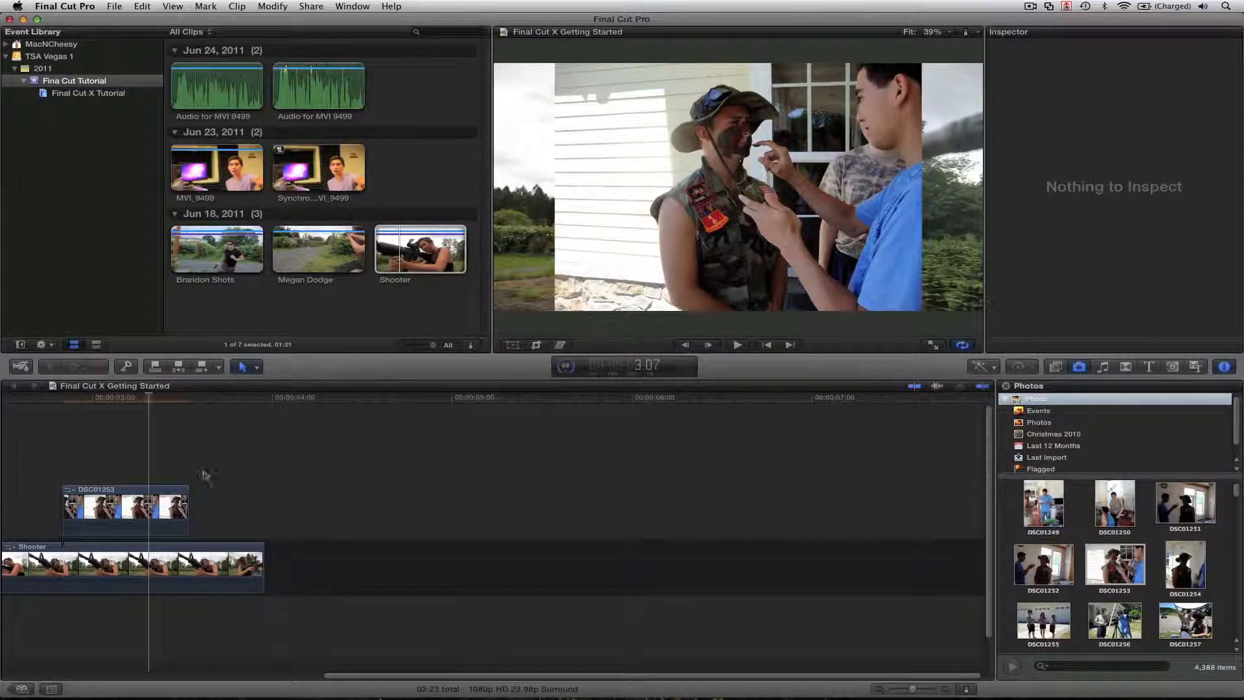
- Transform the connected photo by scaling it up to fill the whole frame and shifting it slightly downward
{"action": "left_click", "coordinate": [154, 505]}
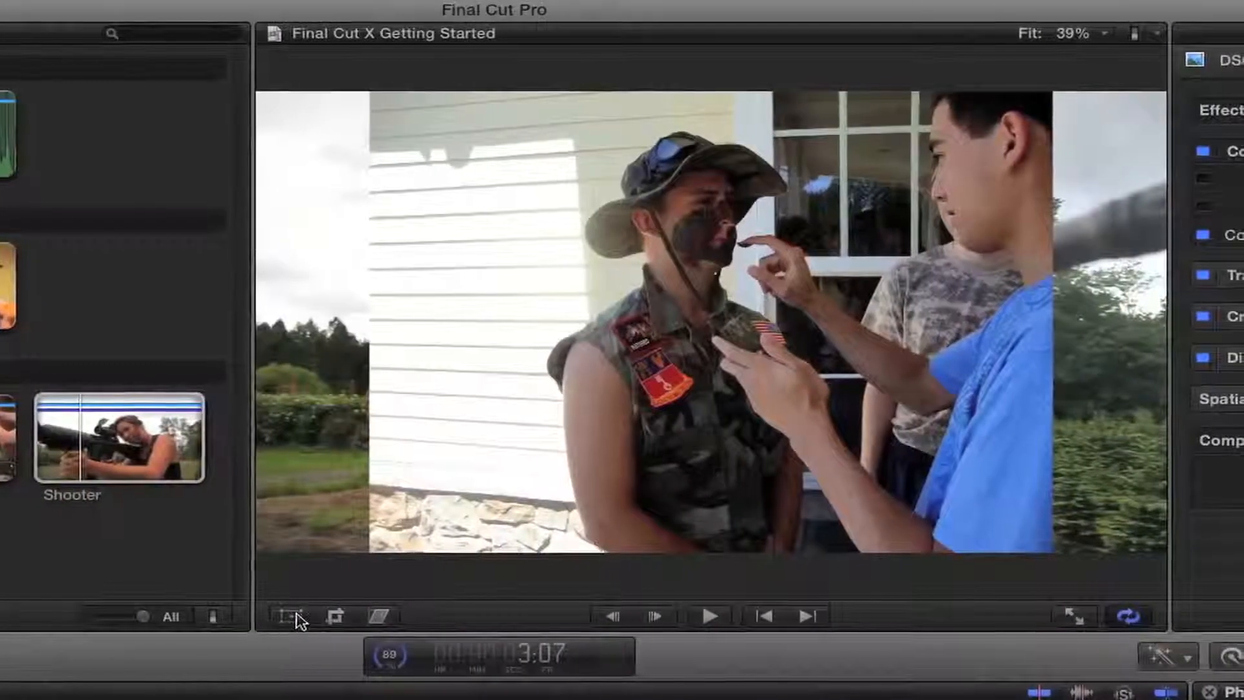
{"action": "left_click", "coordinate": [296, 618]}
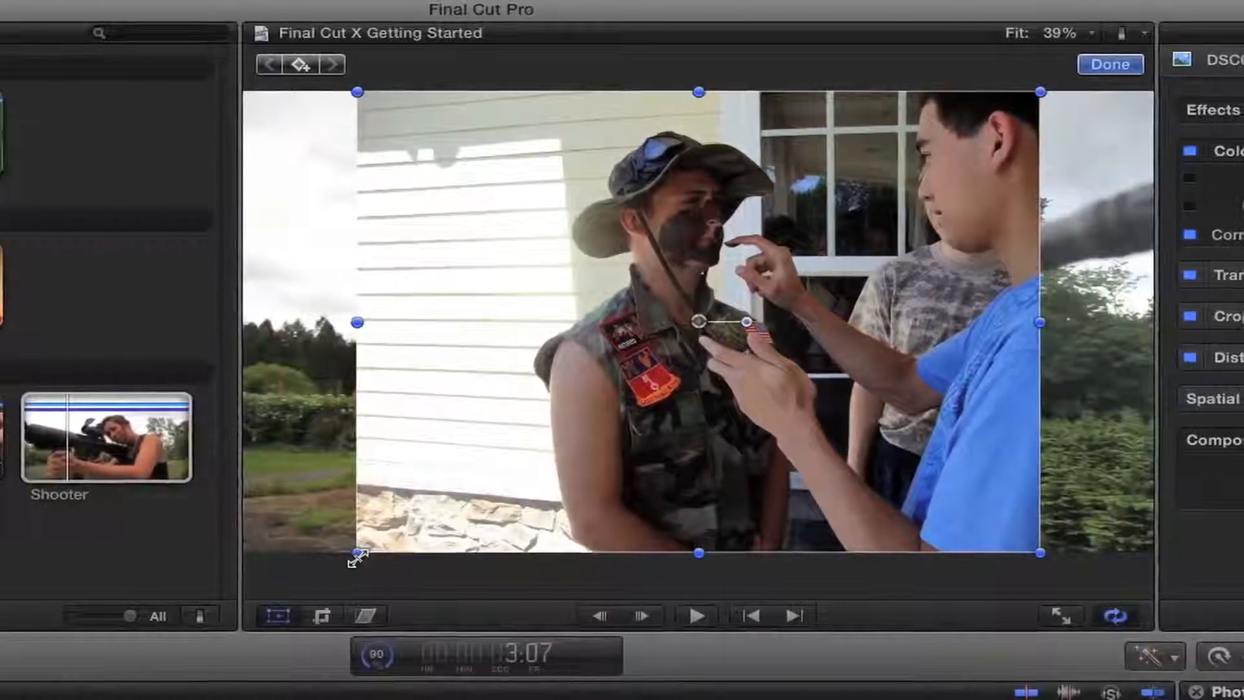
{"action": "left_click_drag", "start_coordinate": [357, 557], "coordinate": [206, 583]}
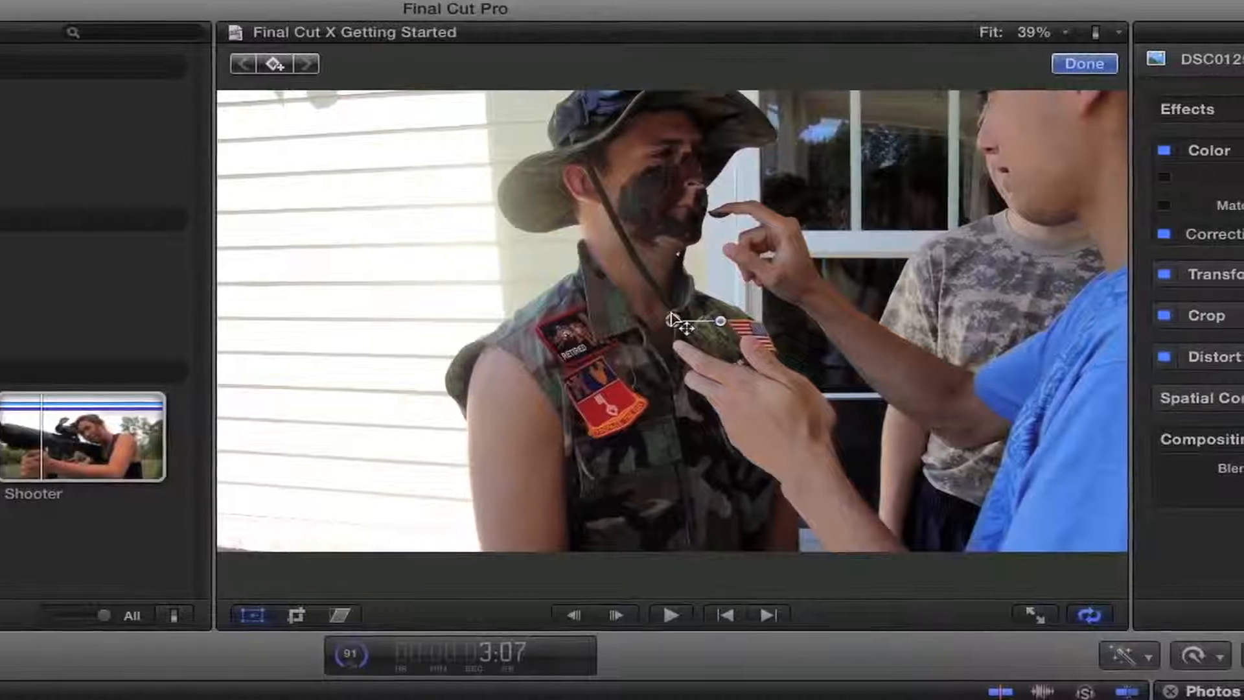
{"action": "left_click_drag", "start_coordinate": [672, 320], "coordinate": [671, 358]}
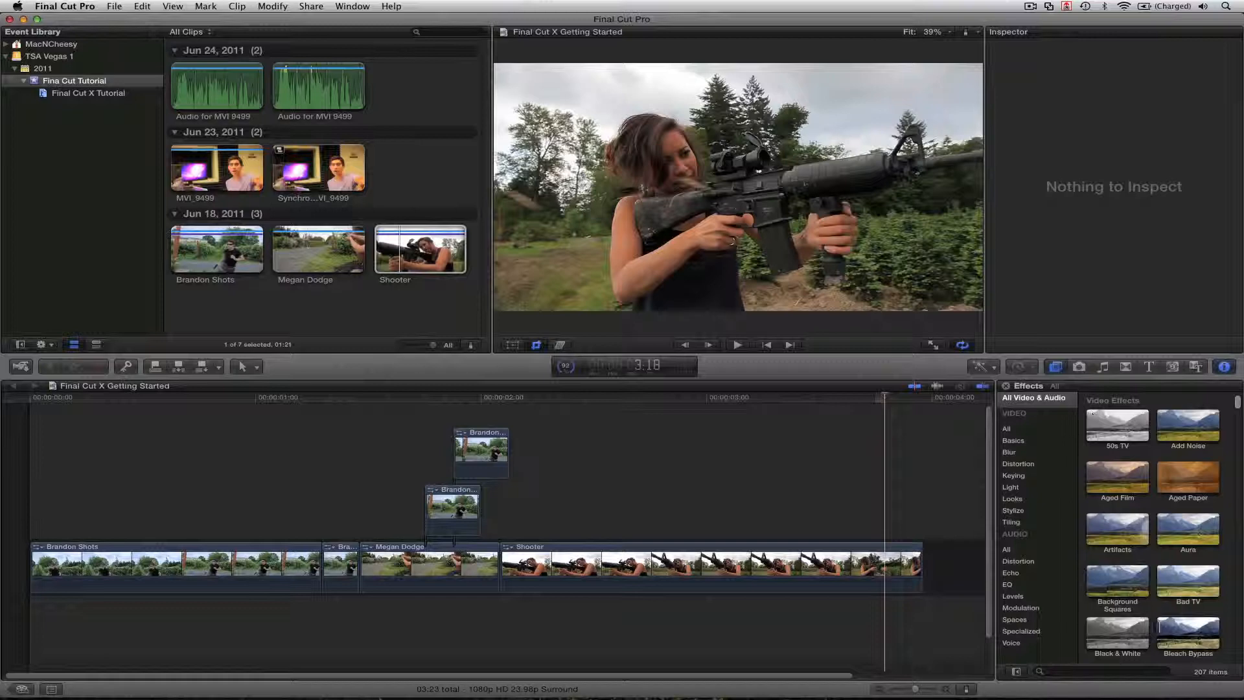
- Apply the Bleach Bypass effect to the Shooter clip and set its Amount to 94.5
{"action": "left_click_drag", "start_coordinate": [1181, 637], "coordinate": [795, 580]}
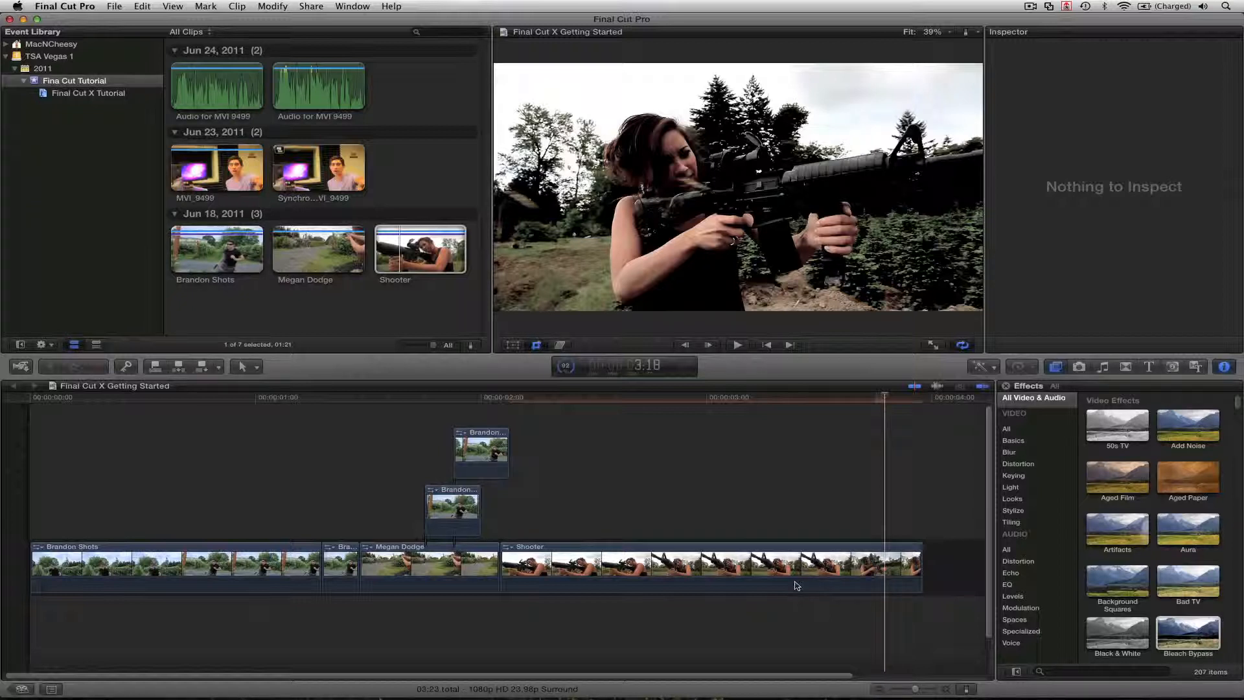
{"action": "left_click", "coordinate": [796, 585]}
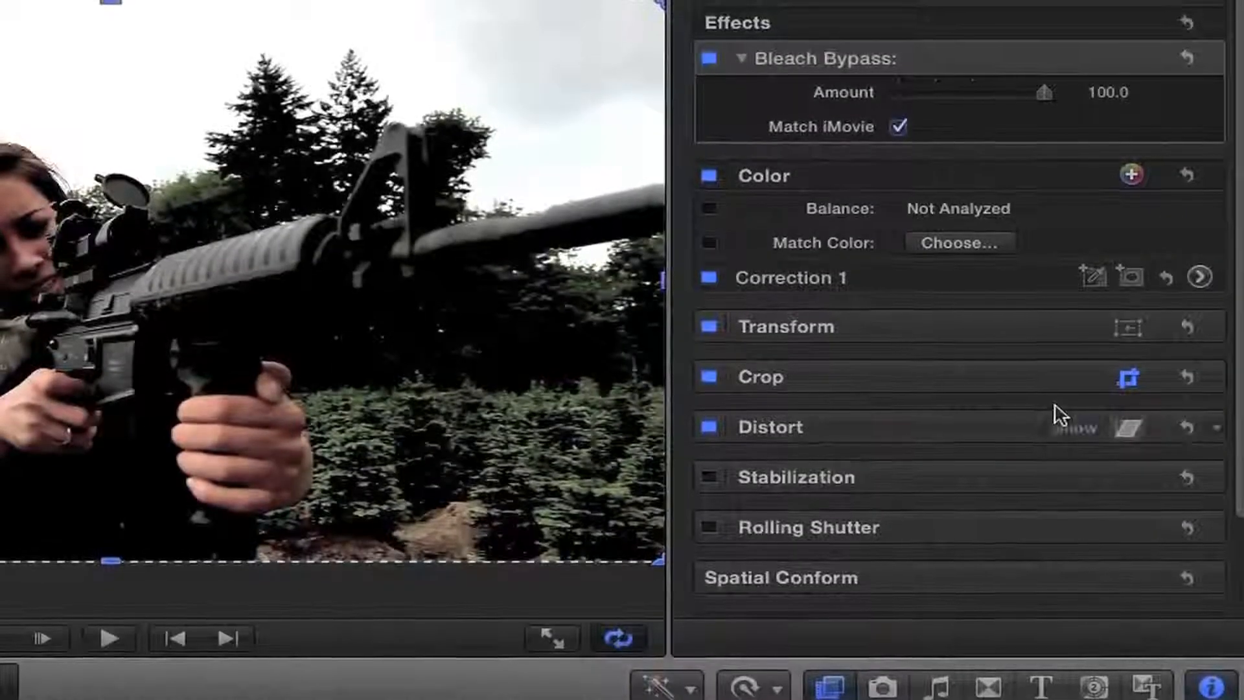
{"action": "scroll", "coordinate": [1060, 417], "scroll_direction": "down", "scroll_amount": 3}
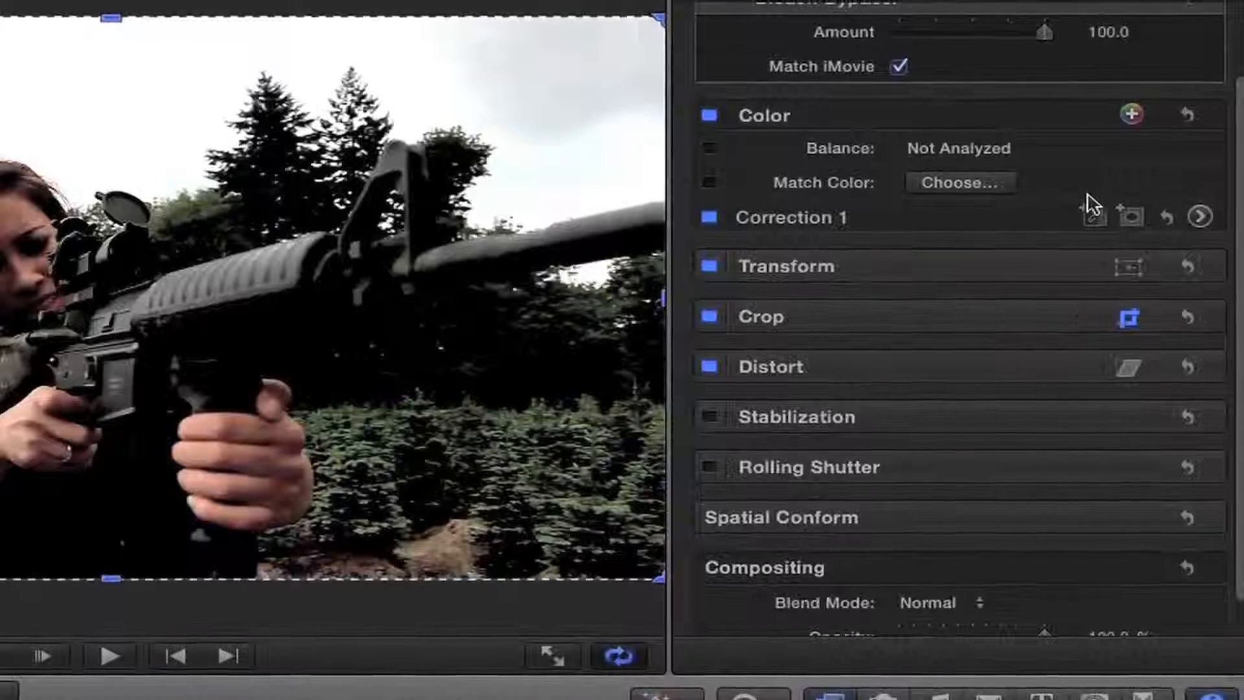
{"action": "scroll", "coordinate": [1013, 159], "scroll_direction": "up", "scroll_amount": 3}
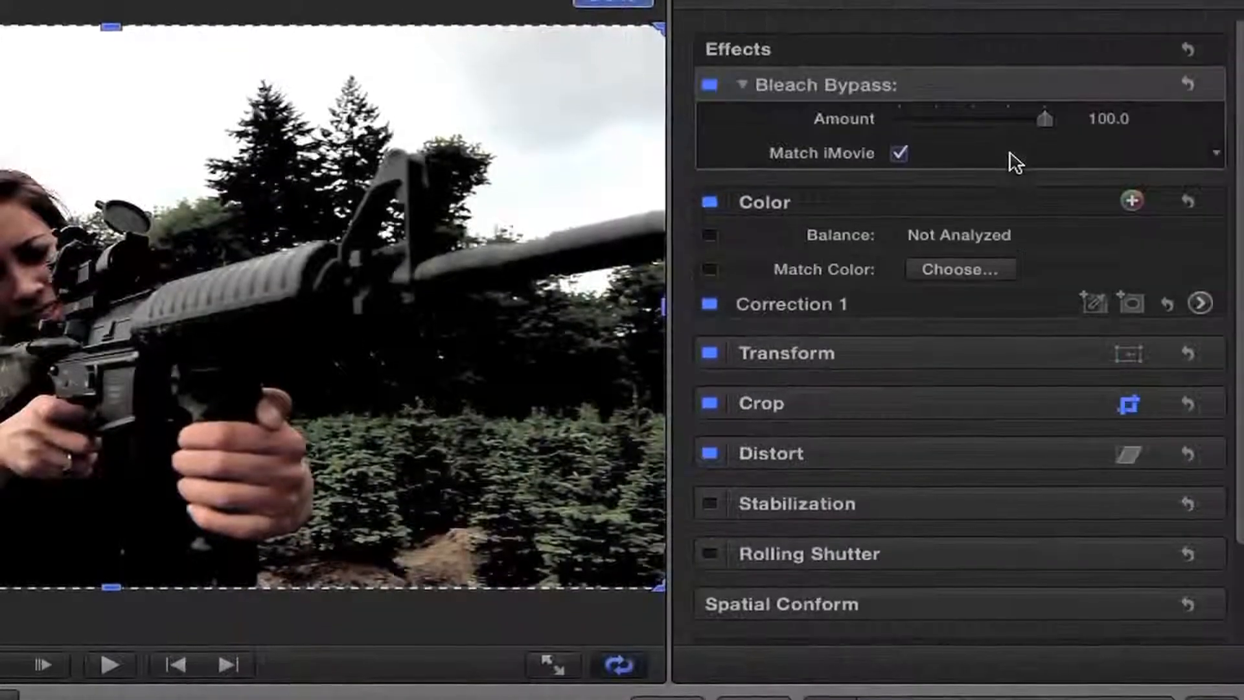
{"action": "left_click", "coordinate": [980, 122]}
{"action": "left_click_drag", "start_coordinate": [980, 137], "coordinate": [1036, 136]}
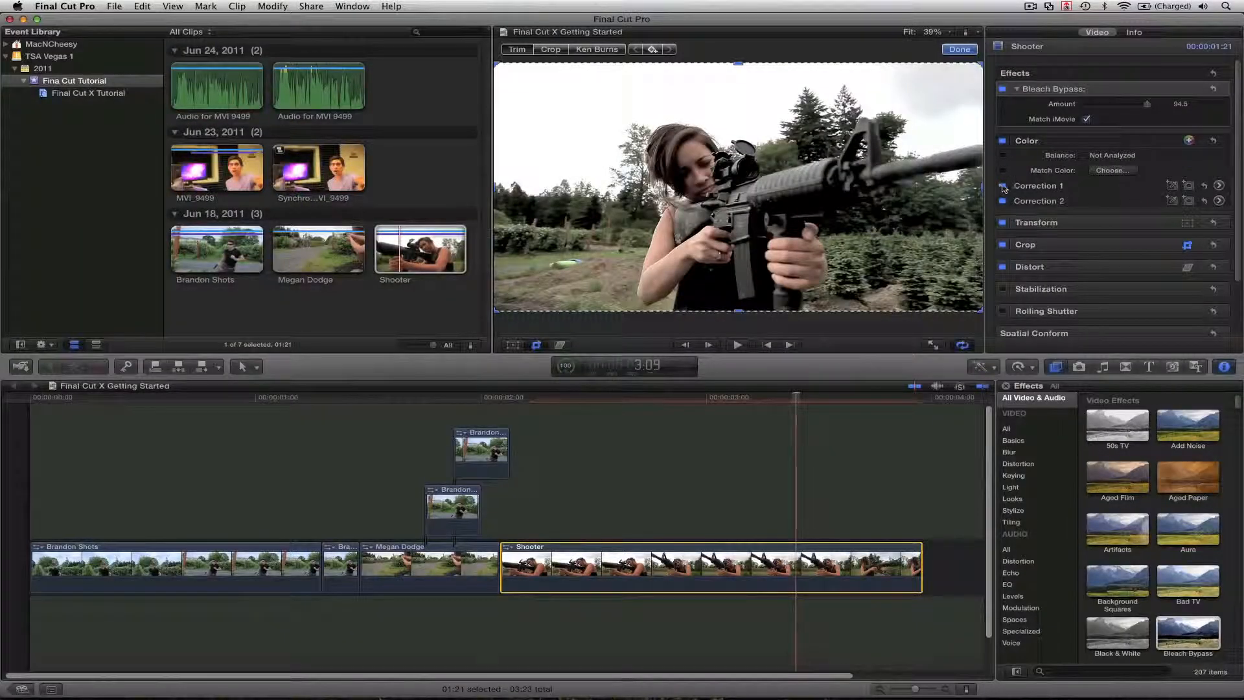
- In the Shooter clip's Correction 1, set the color of Shadows to 179° at -5% and Midtones to 215° at +11%
{"action": "left_click", "coordinate": [1017, 187]}
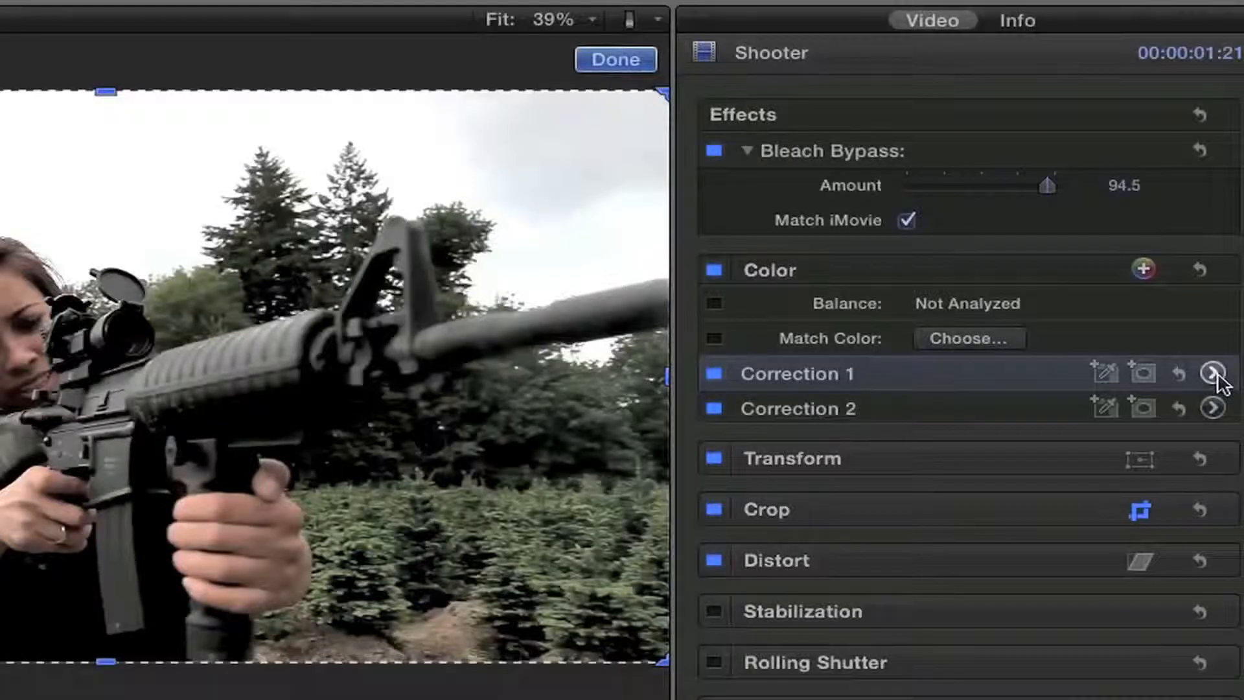
{"action": "left_click", "coordinate": [1215, 376]}
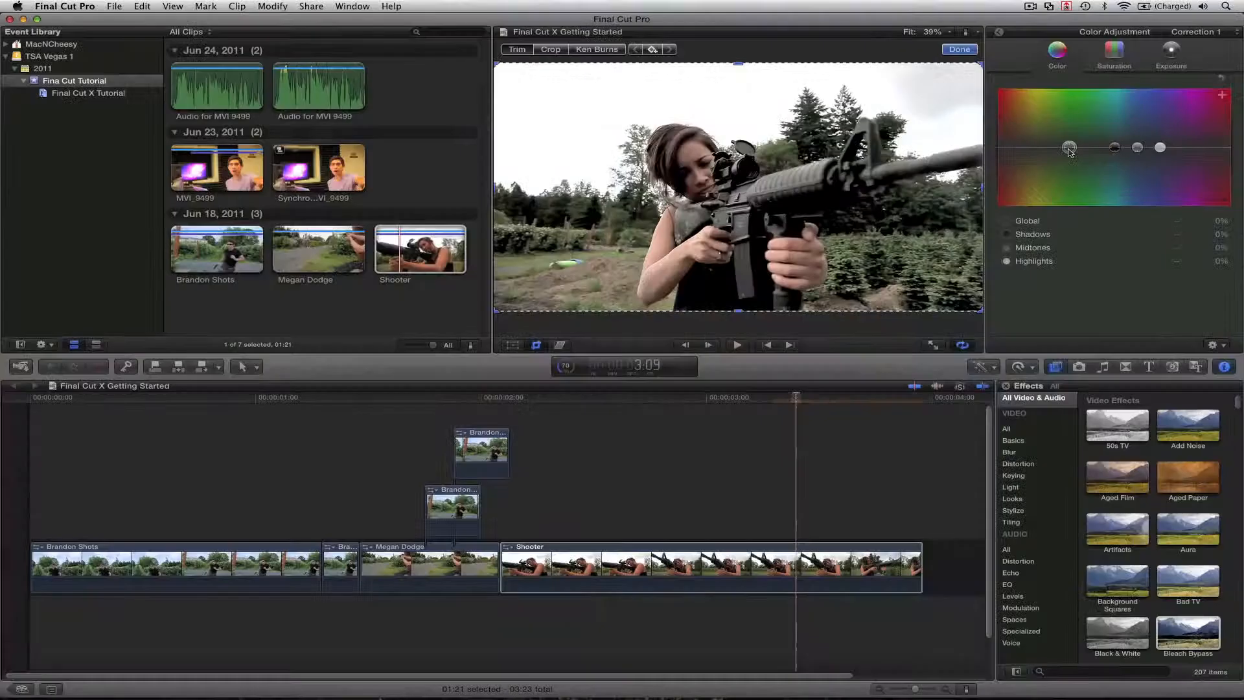
{"action": "left_click", "coordinate": [866, 285]}
{"action": "mouse_move", "coordinate": [1069, 153]}
{"action": "left_mouse_down"}
{"action": "mouse_move", "coordinate": [1044, 113]}
{"action": "mouse_move", "coordinate": [1073, 110]}
{"action": "mouse_move", "coordinate": [1087, 154]}
{"action": "mouse_move", "coordinate": [1085, 176]}
{"action": "mouse_move", "coordinate": [1048, 176]}
{"action": "mouse_move", "coordinate": [1053, 156]}
{"action": "mouse_move", "coordinate": [1078, 151]}
{"action": "left_mouse_up"}
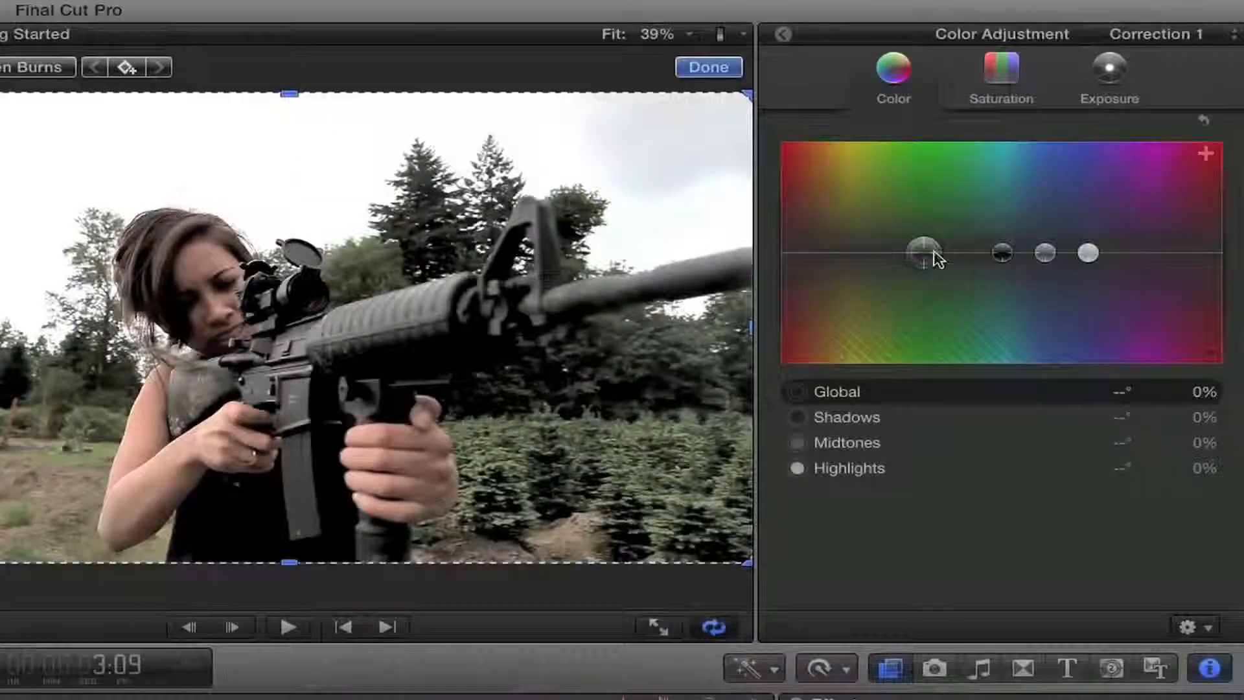
{"action": "left_click", "coordinate": [1115, 147]}
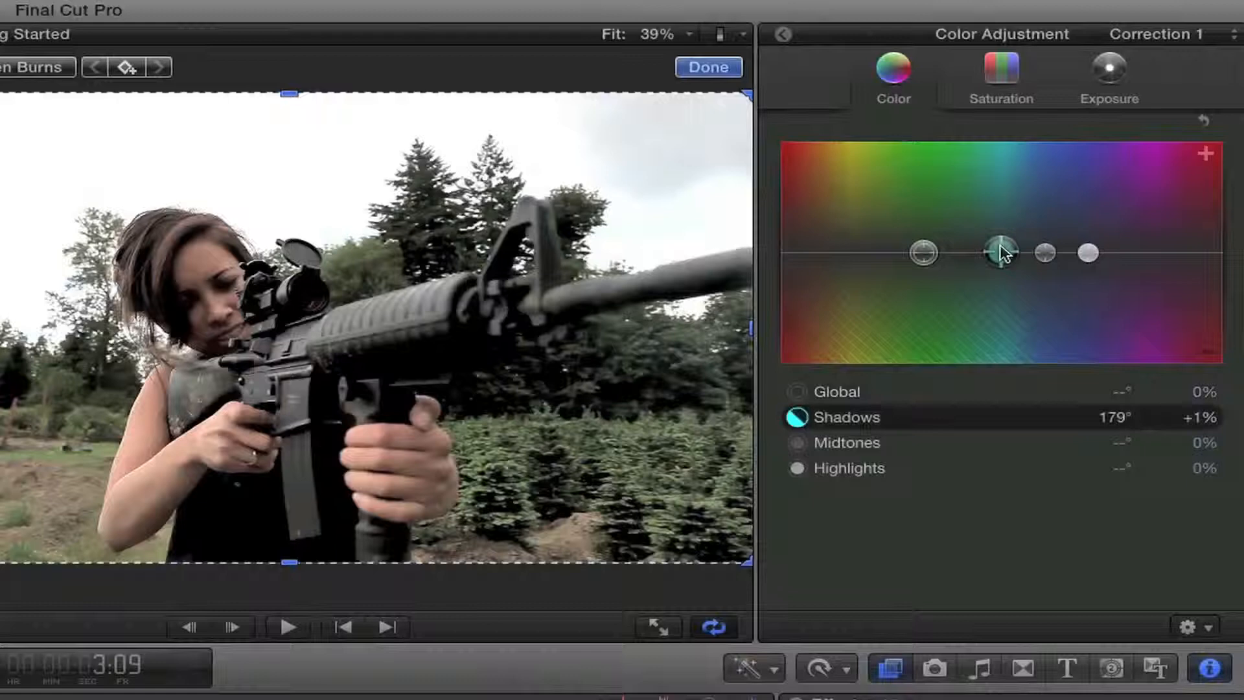
{"action": "left_click_drag", "start_coordinate": [1001, 252], "coordinate": [1095, 259]}
{"action": "left_click", "coordinate": [1050, 256]}
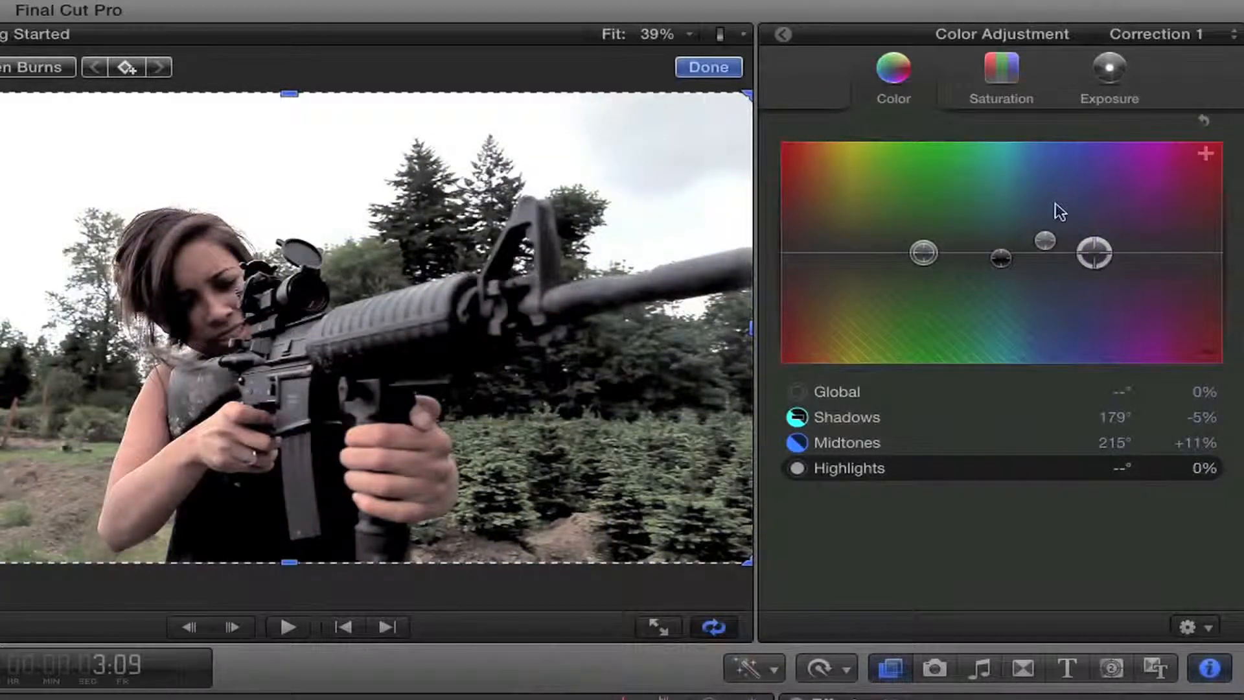
- Look over the Saturation and Exposure adjustments of Correction 1, then return to its Color adjustment
{"action": "left_click", "coordinate": [991, 82]}
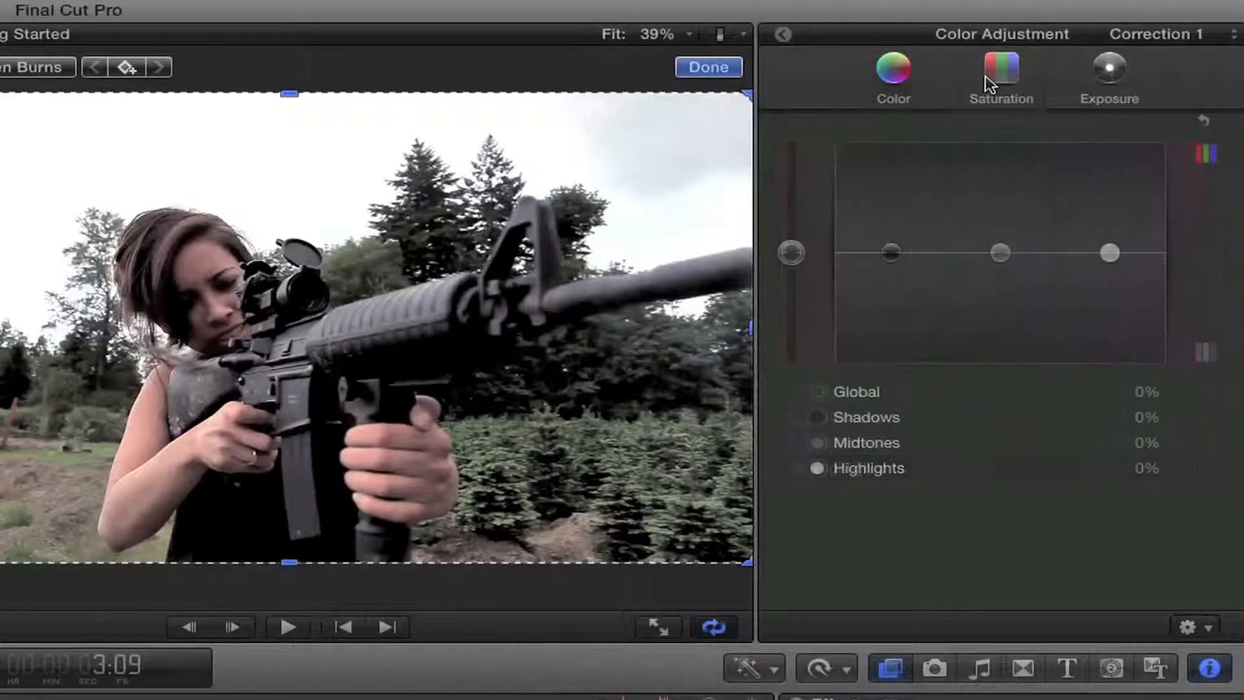
{"action": "left_click", "coordinate": [1100, 80]}
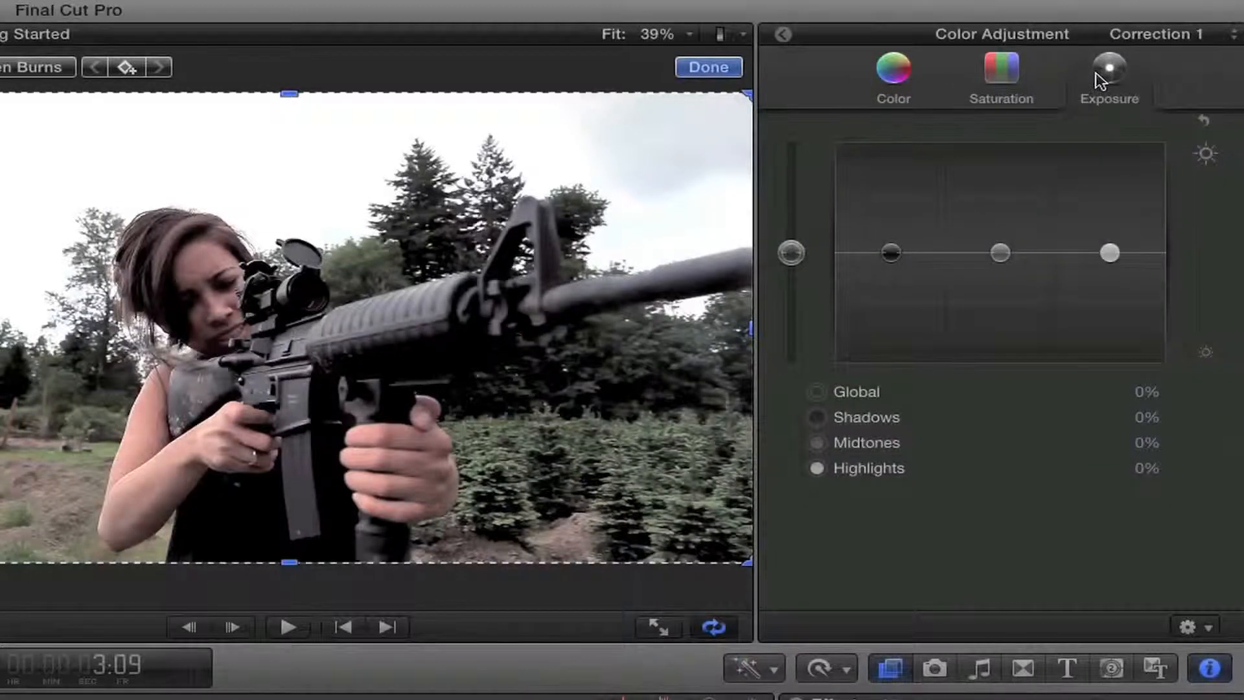
{"action": "left_click", "coordinate": [894, 104]}
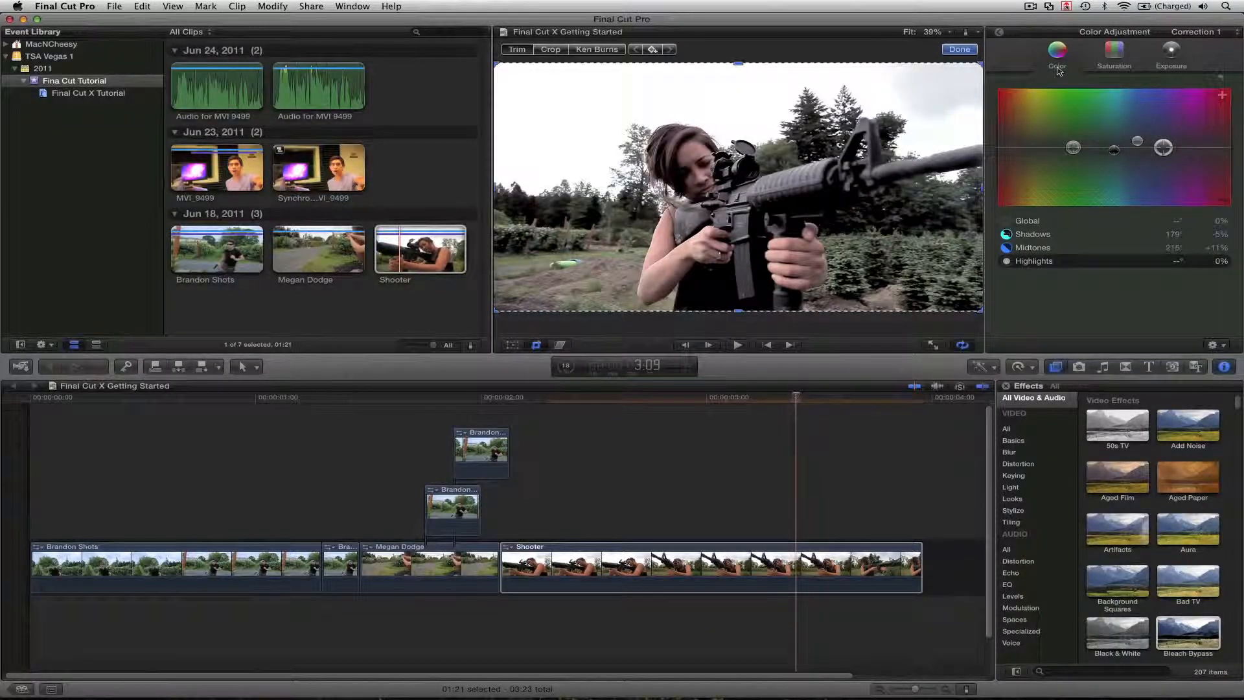